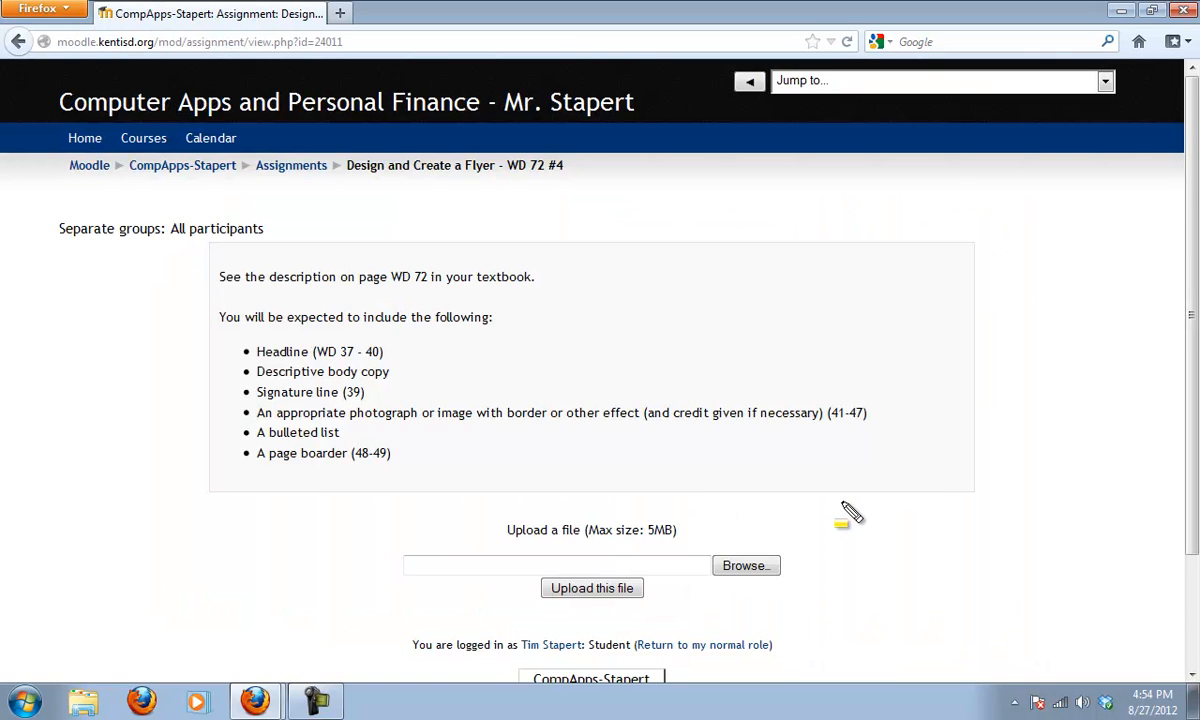
Review the flyer assignment's image requirement and examine the sample math tutoring flyer's picture area and bulleted list
{"action": "left_click_drag", "start_coordinate": [248, 437], "coordinate": [871, 434]}
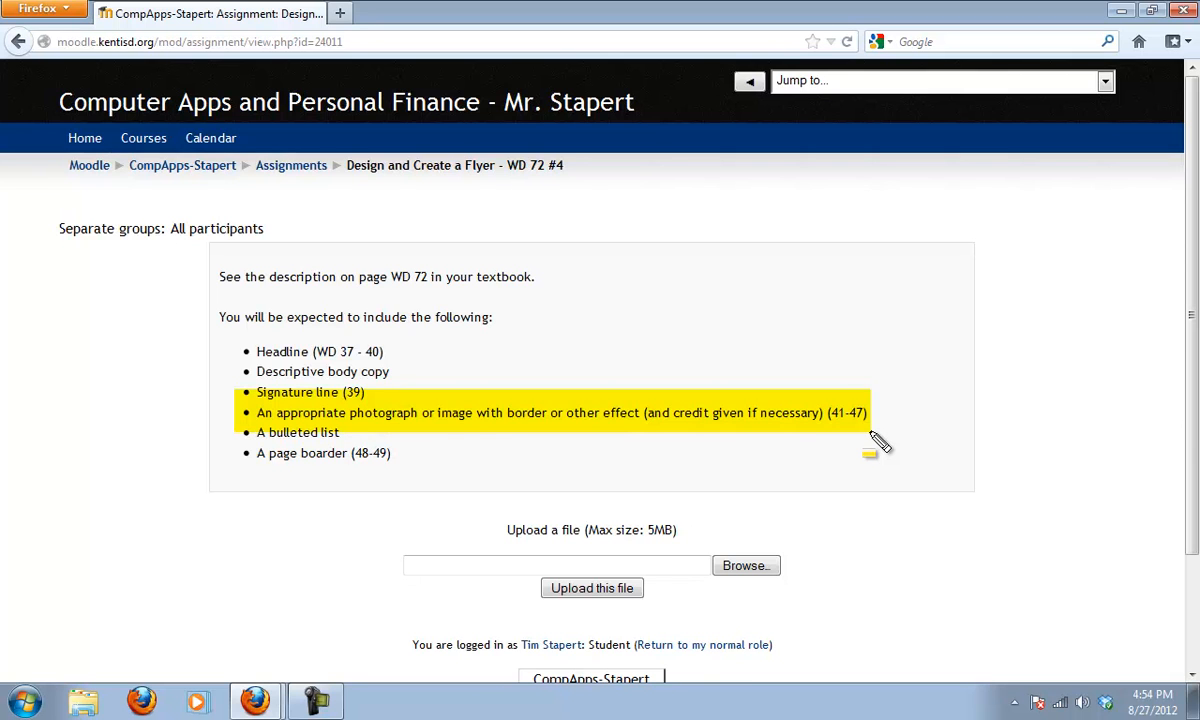
{"action": "key", "text": "Escape"}
{"action": "key", "text": "alt+Tab"}
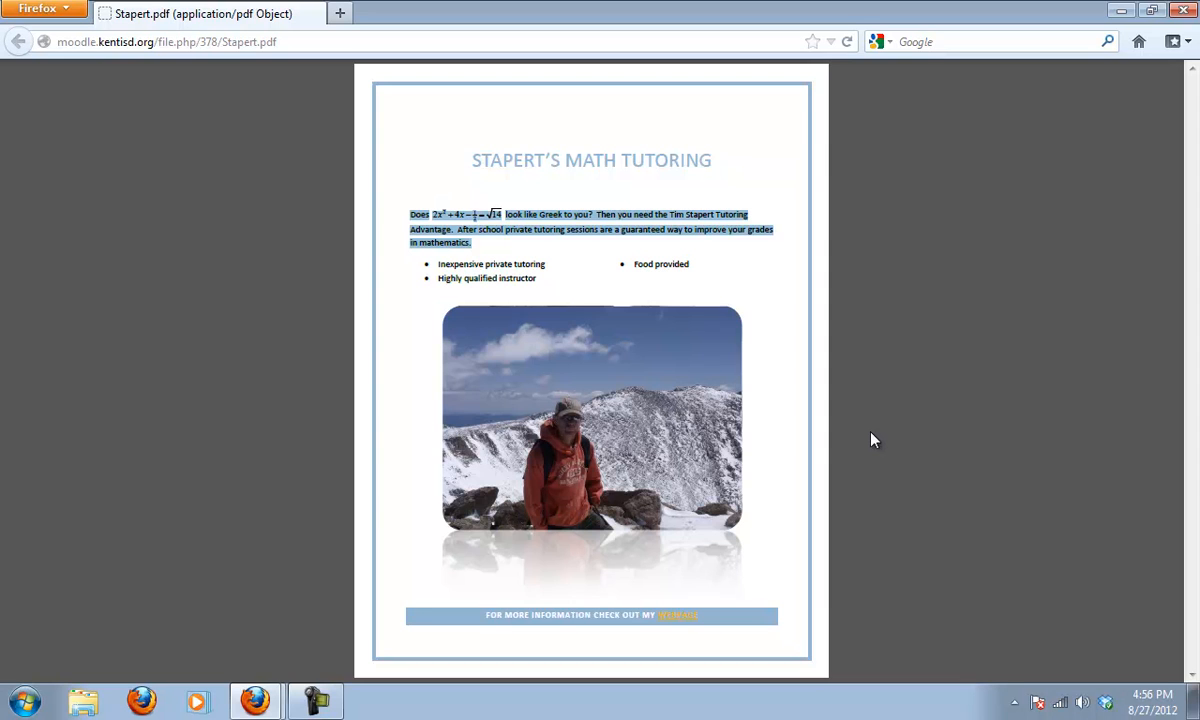
{"action": "key", "text": "ctrl+shift+d"}
{"action": "left_click_drag", "start_coordinate": [600, 576], "coordinate": [738, 578]}
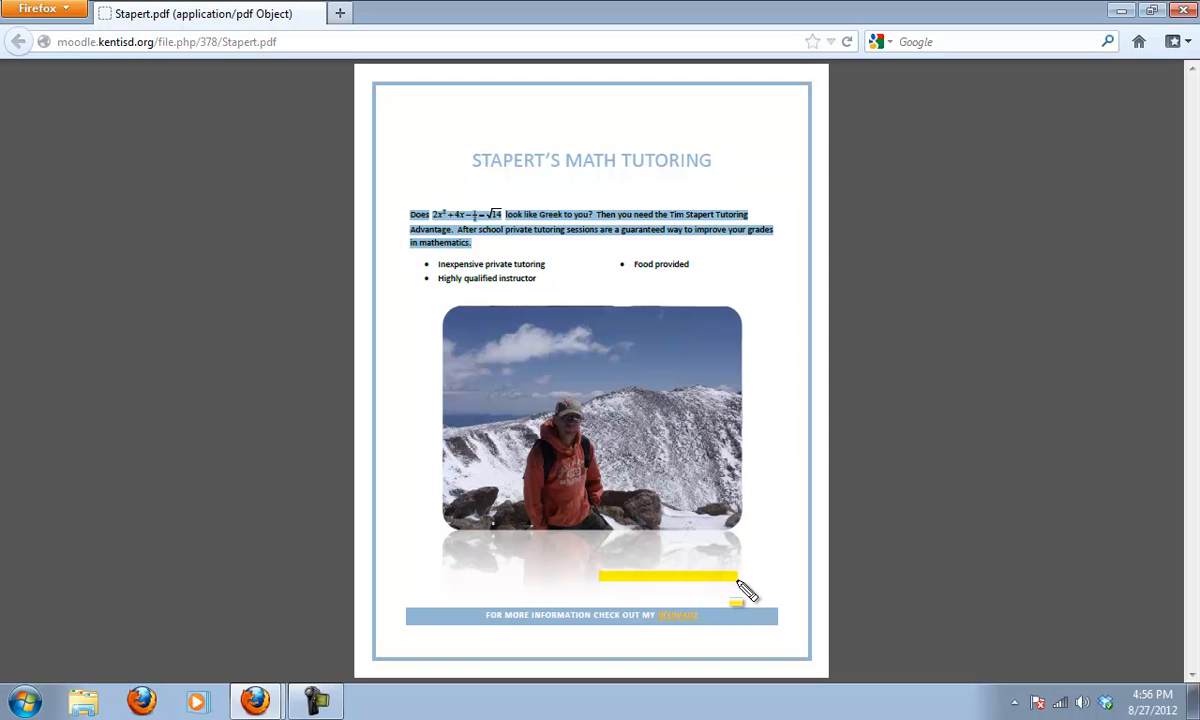
{"action": "key", "text": "Escape"}
{"action": "key", "text": "alt+Tab"}
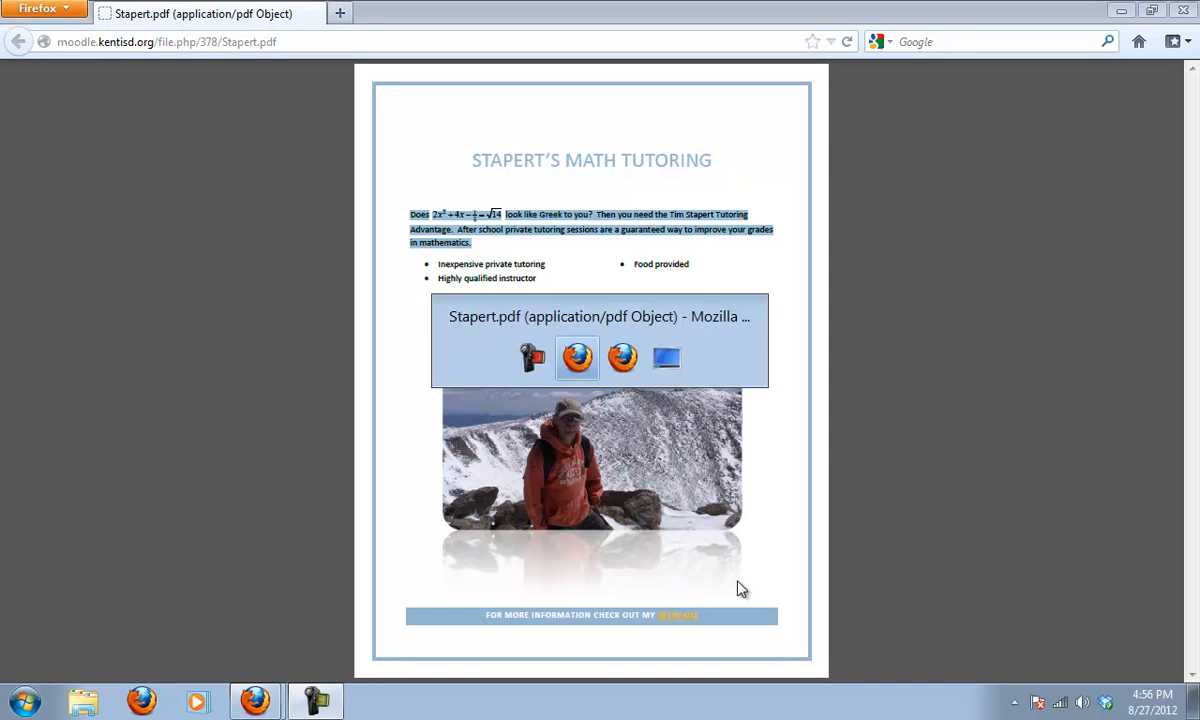
{"action": "key", "text": "alt+Tab"}
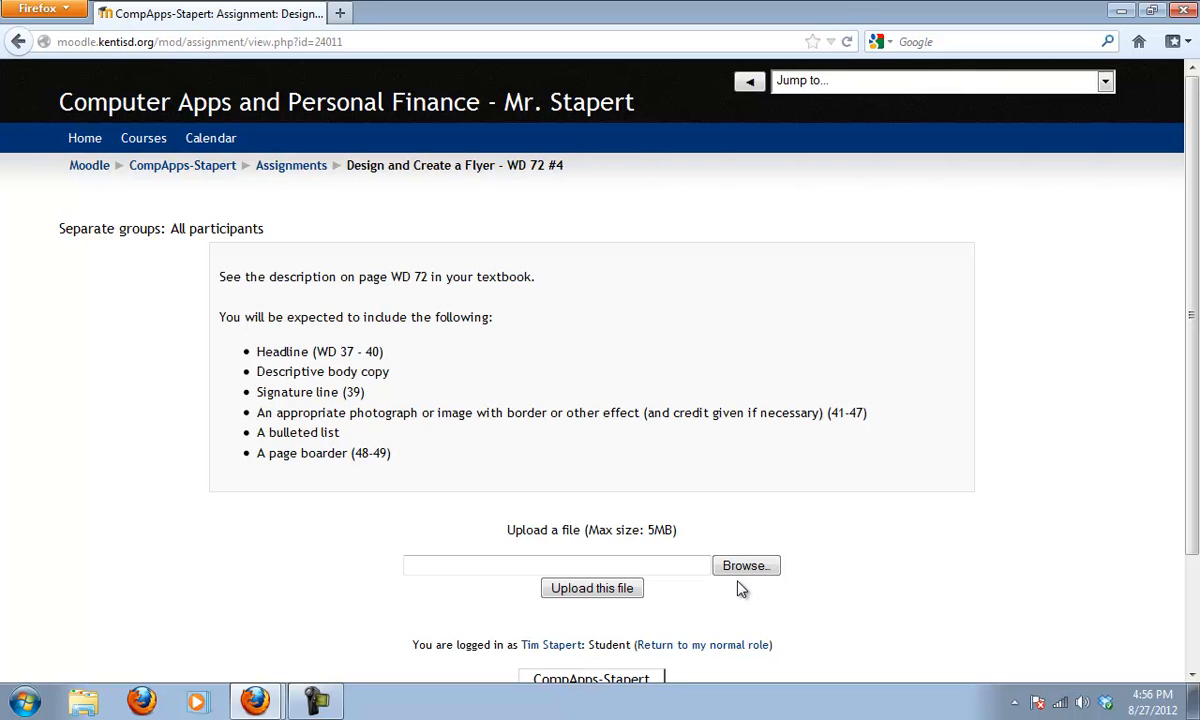
{"action": "key", "text": "alt+Tab"}
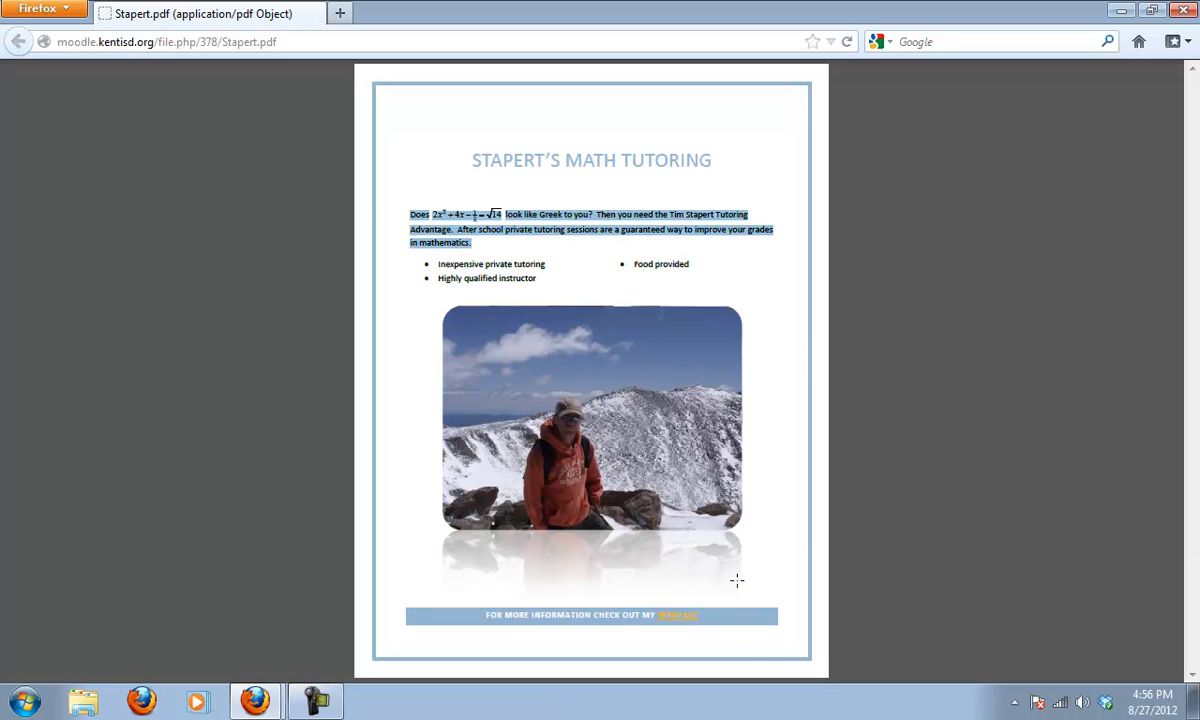
{"action": "left_click_drag", "start_coordinate": [404, 250], "coordinate": [683, 258]}
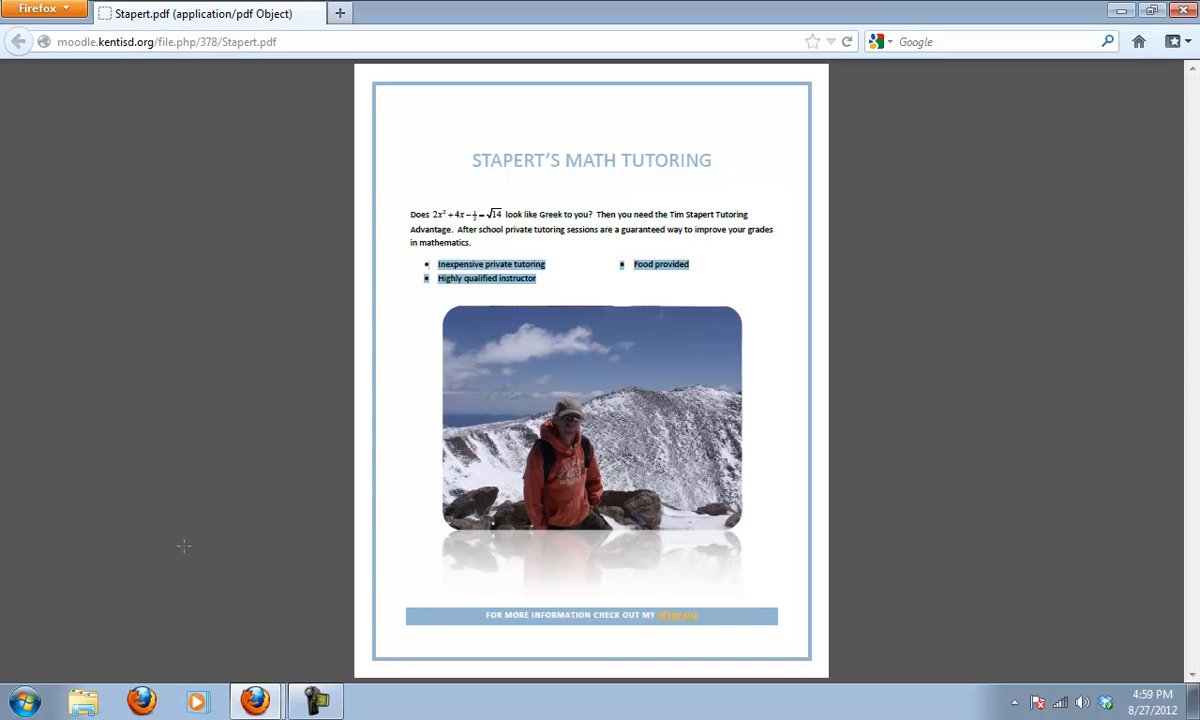
Start Microsoft Word with a blank document for the flyer
{"action": "key", "text": "super"}
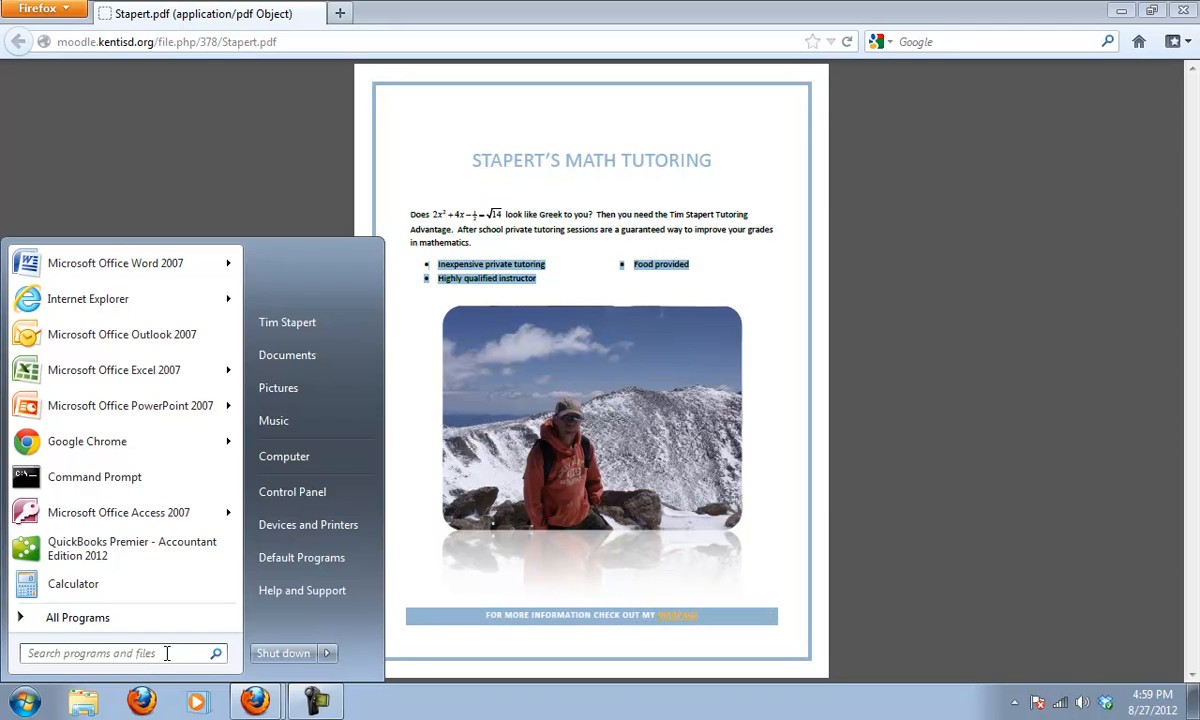
{"action": "type", "text": "word"}
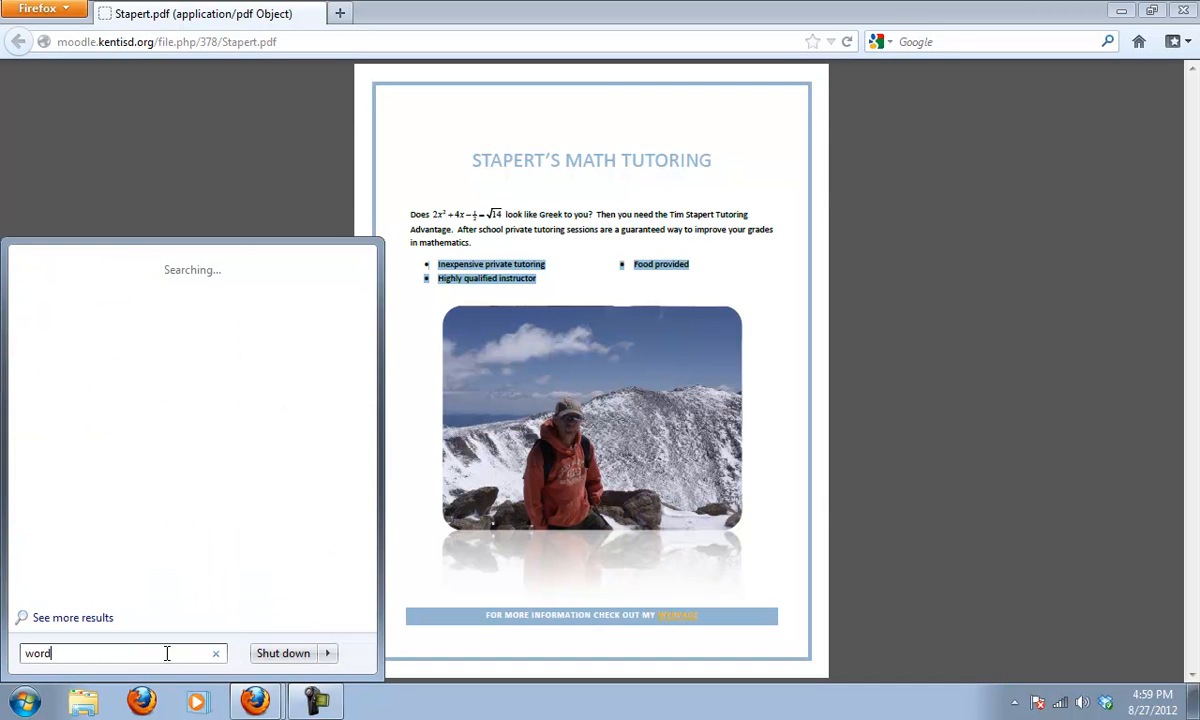
{"action": "key", "text": "Return"}
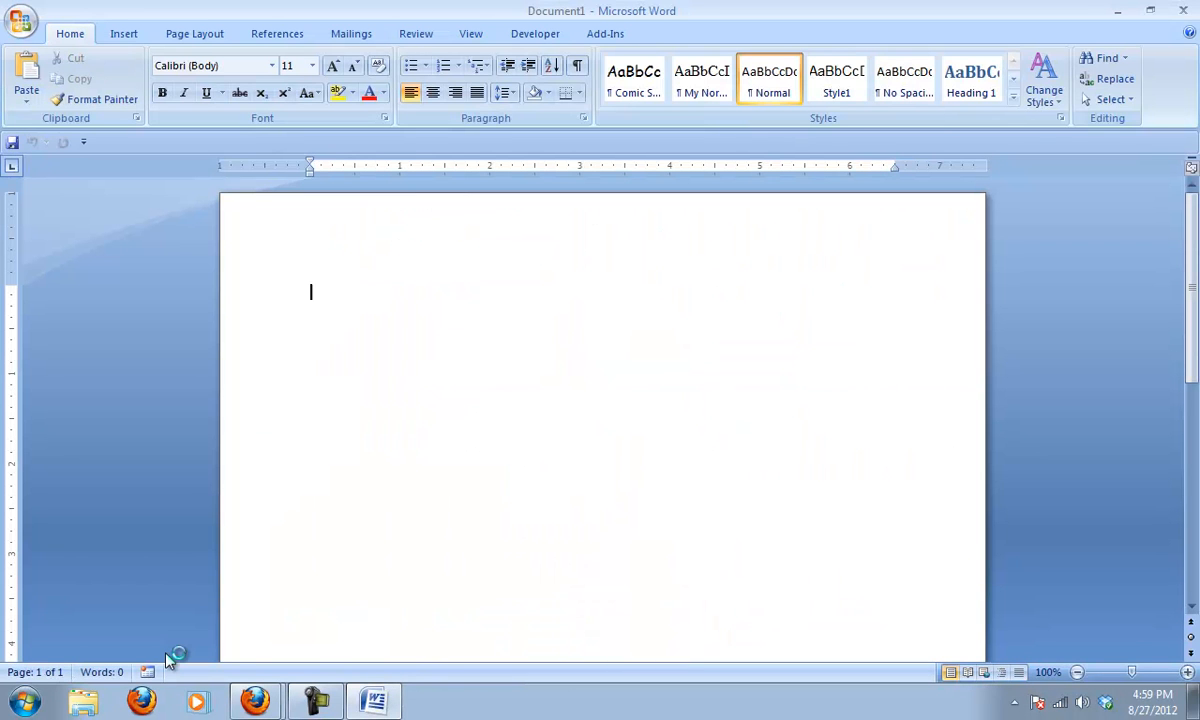
Check the headline and descriptive body copy requirements on the Moodle assignment page and return to the blank Word document
{"action": "key", "text": "alt+Tab"}
{"action": "key", "text": "alt+Tab"}
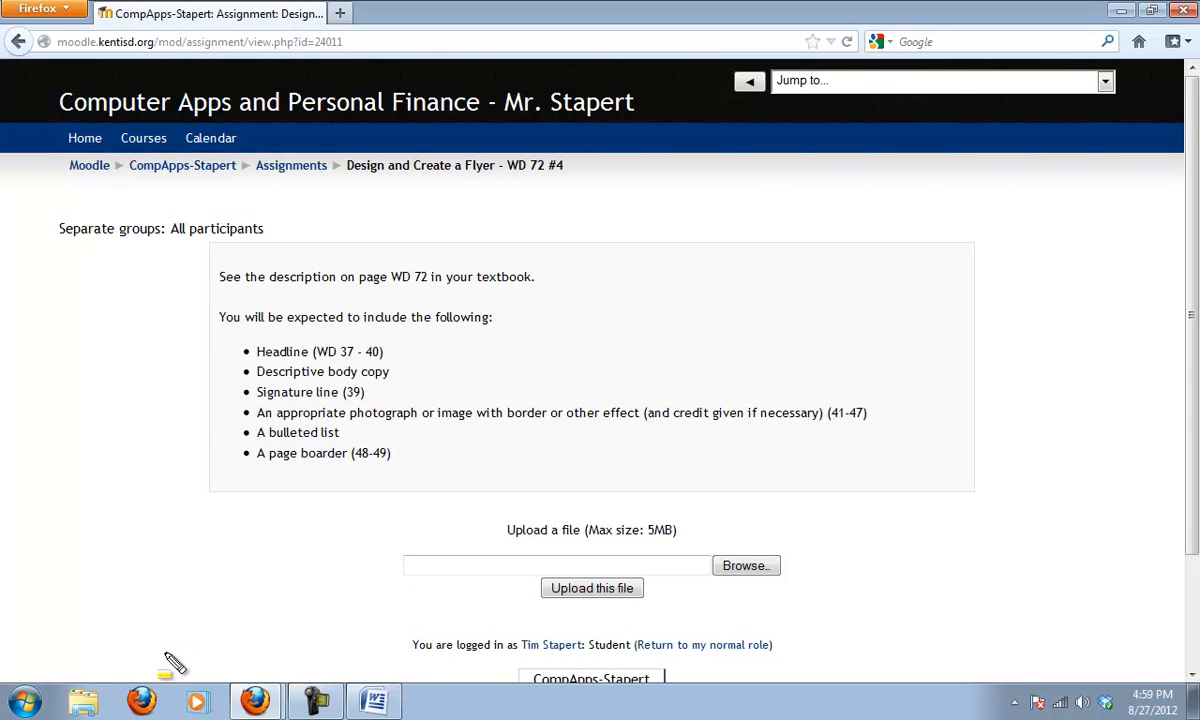
{"action": "mouse_move", "coordinate": [206, 330]}
{"action": "left_mouse_down"}
{"action": "mouse_move", "coordinate": [322, 385]}
{"action": "mouse_move", "coordinate": [420, 390]}
{"action": "left_mouse_up"}
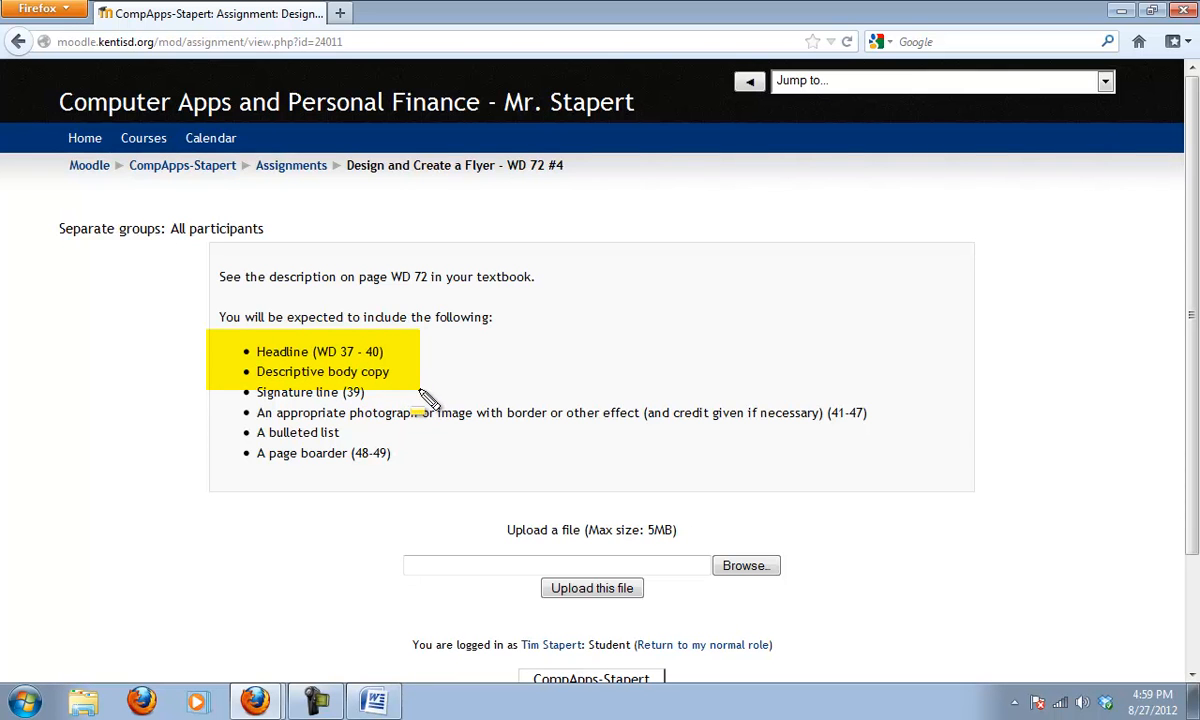
{"action": "key", "text": "Escape"}
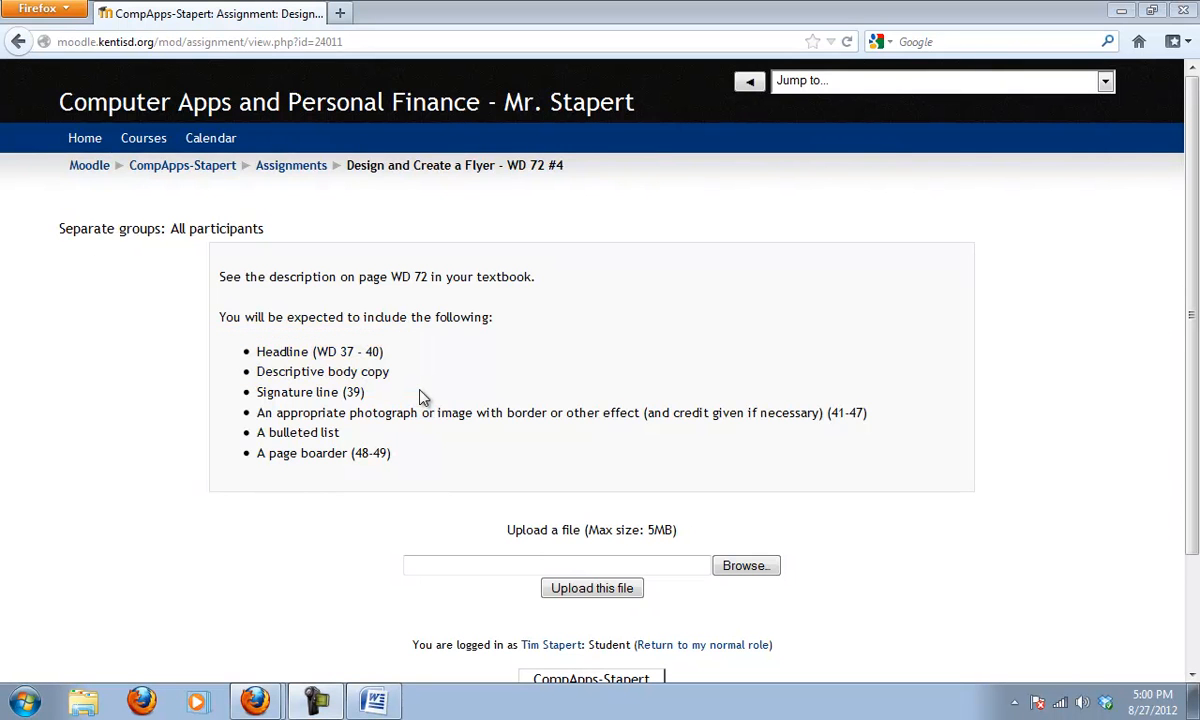
{"action": "key", "text": "alt+Tab"}
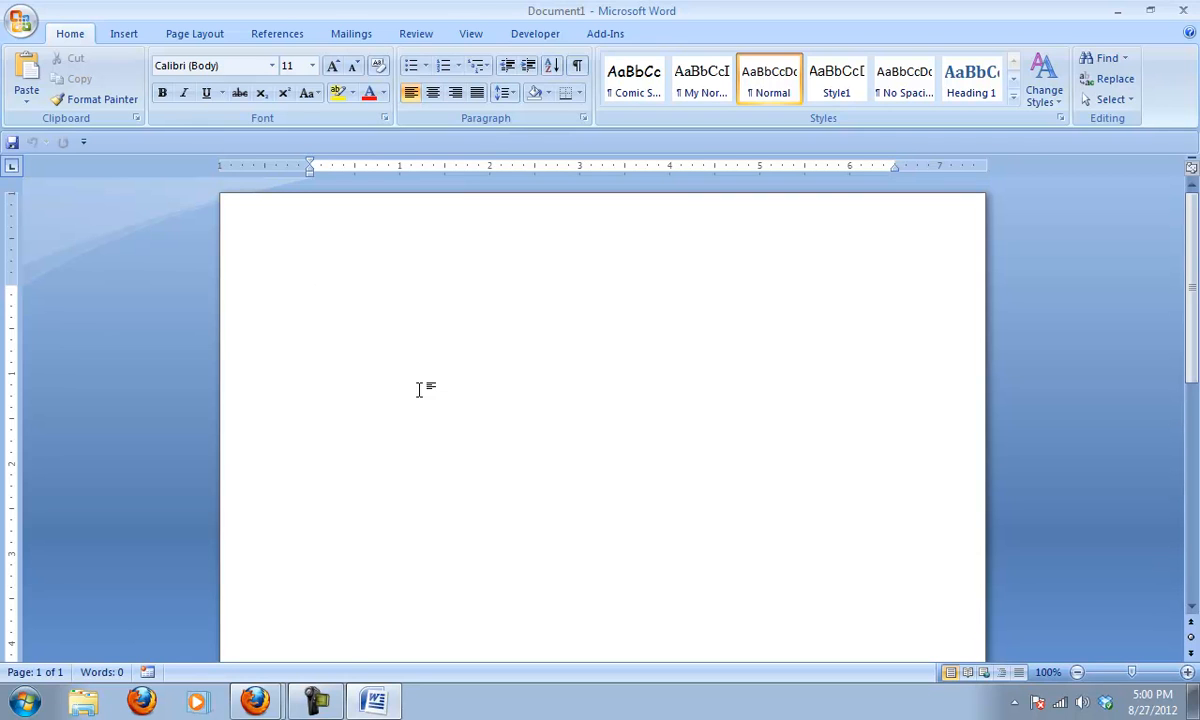
Enter the headline "Lawn Mowing Service" and change the document's style set to Modern
{"action": "type", "text": "Lawn Mowing"}
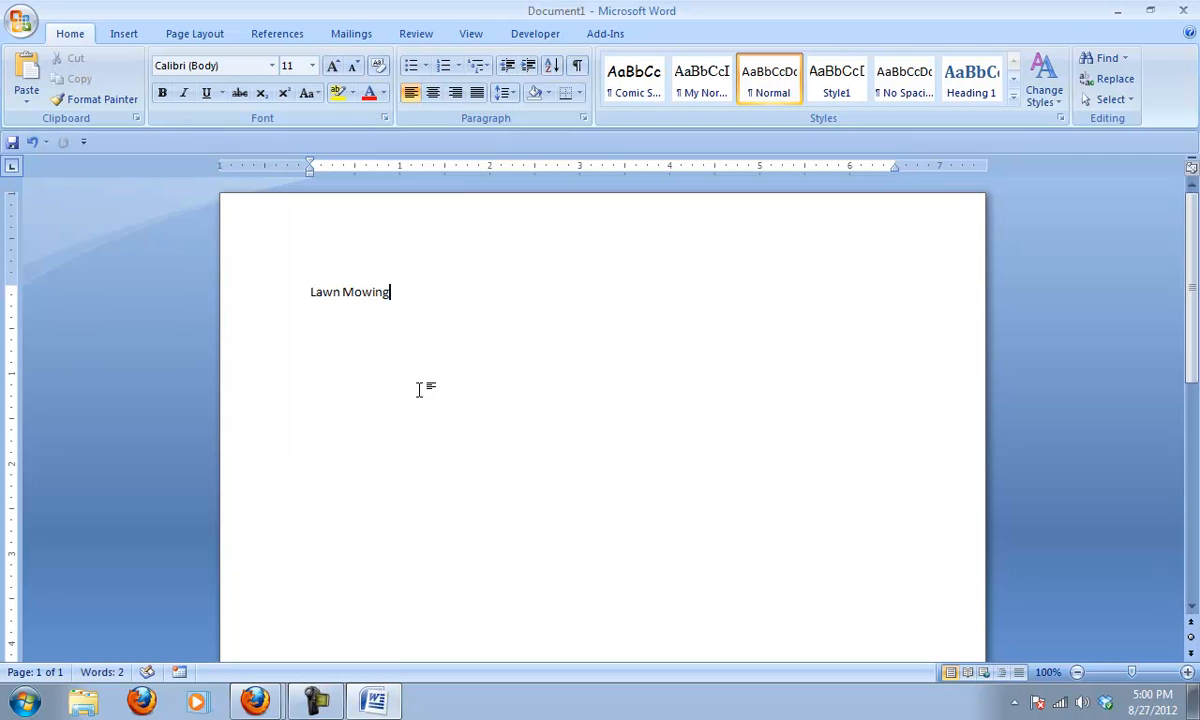
{"action": "type", "text": " Service"}
{"action": "left_click_drag", "start_coordinate": [434, 292], "coordinate": [311, 298]}
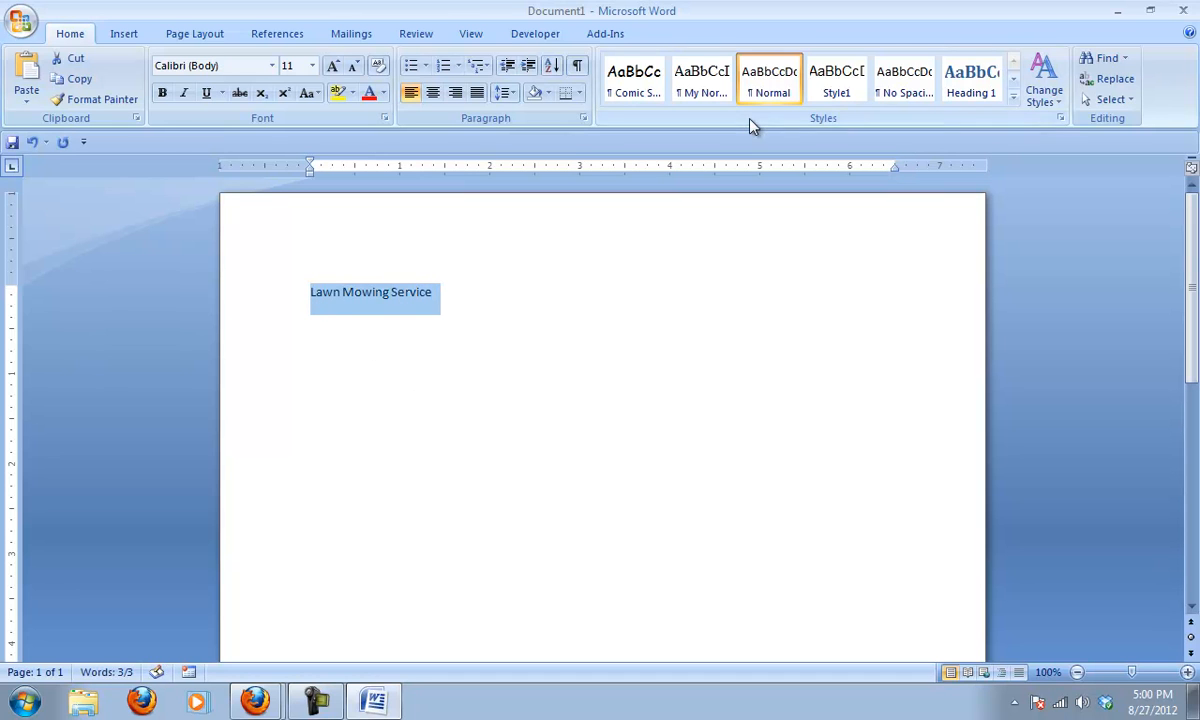
{"action": "left_click", "coordinate": [1046, 98]}
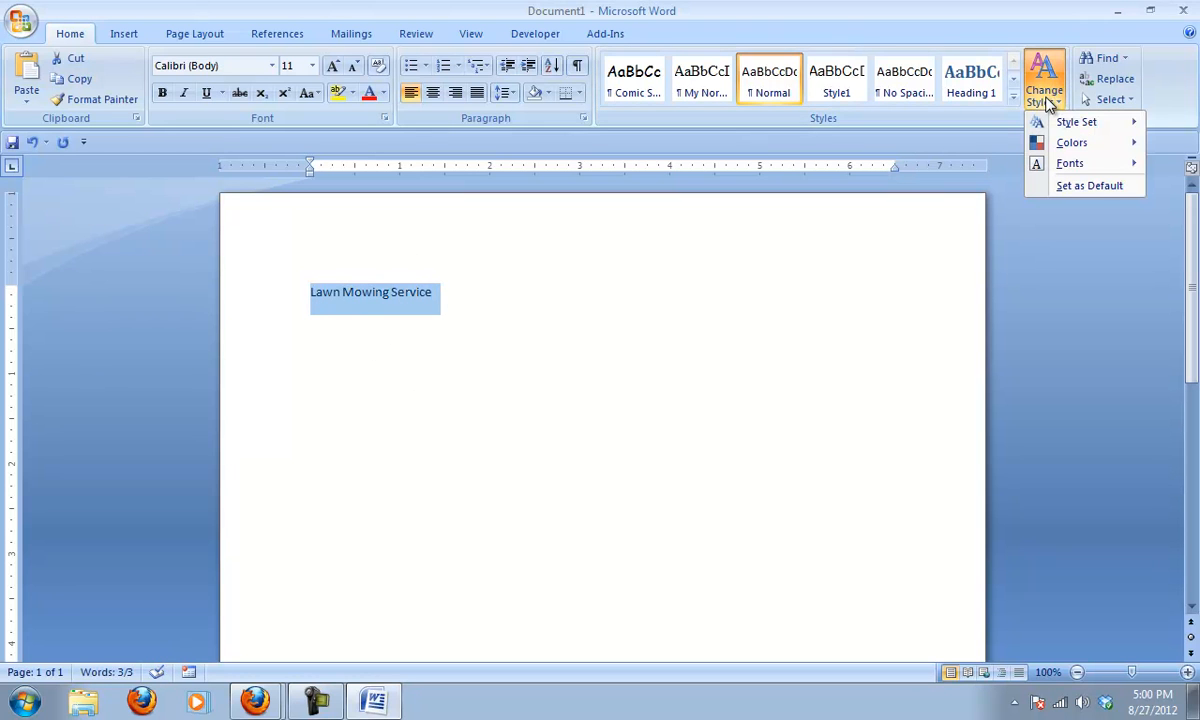
{"action": "mouse_move", "coordinate": [1052, 124]}
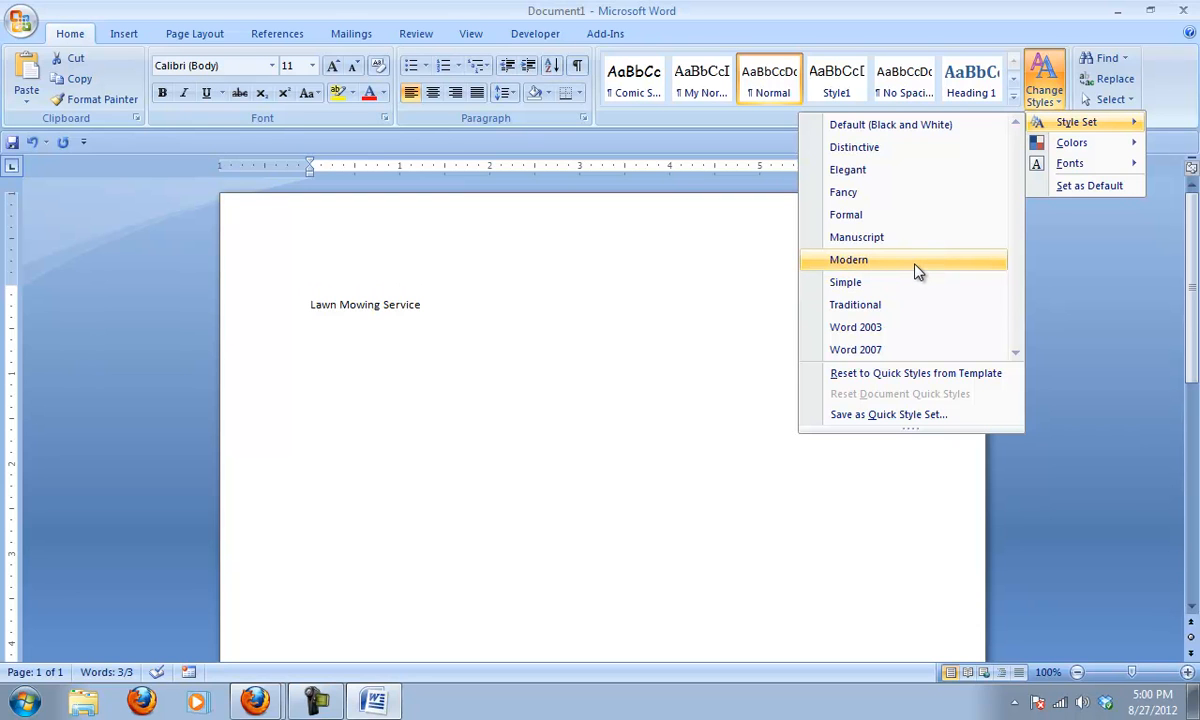
{"action": "left_click", "coordinate": [914, 266]}
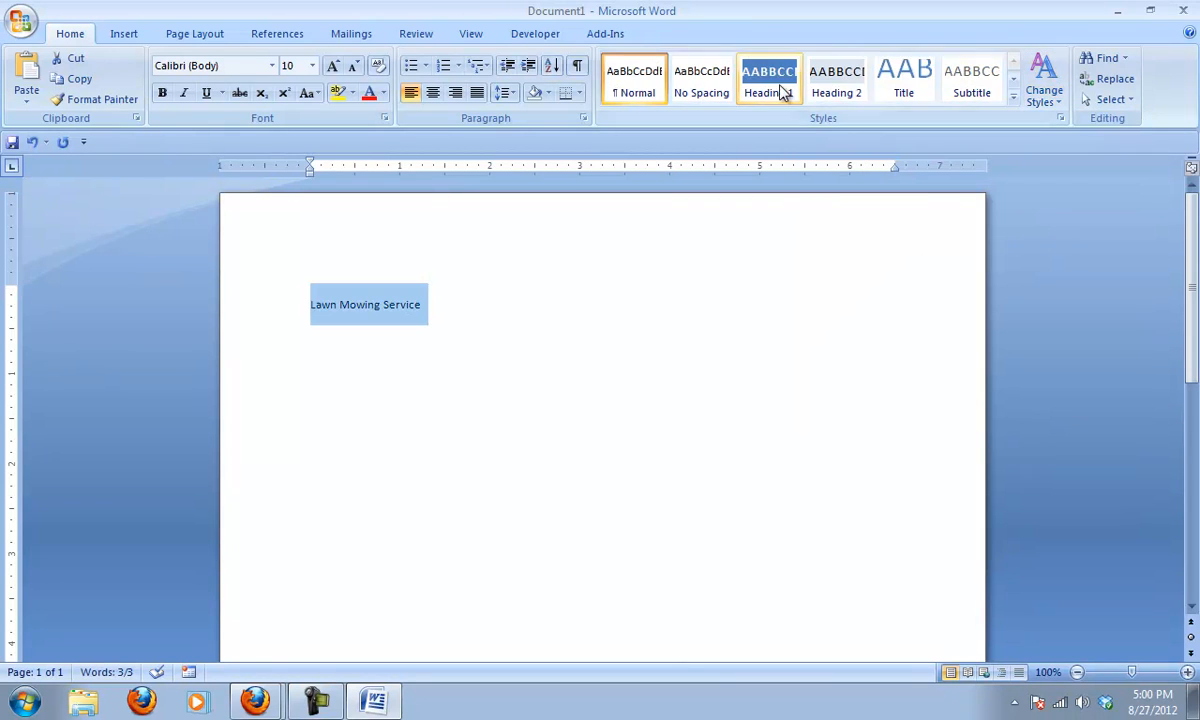
Apply the Title style to the headline and center it on the page
{"action": "left_click", "coordinate": [1014, 100]}
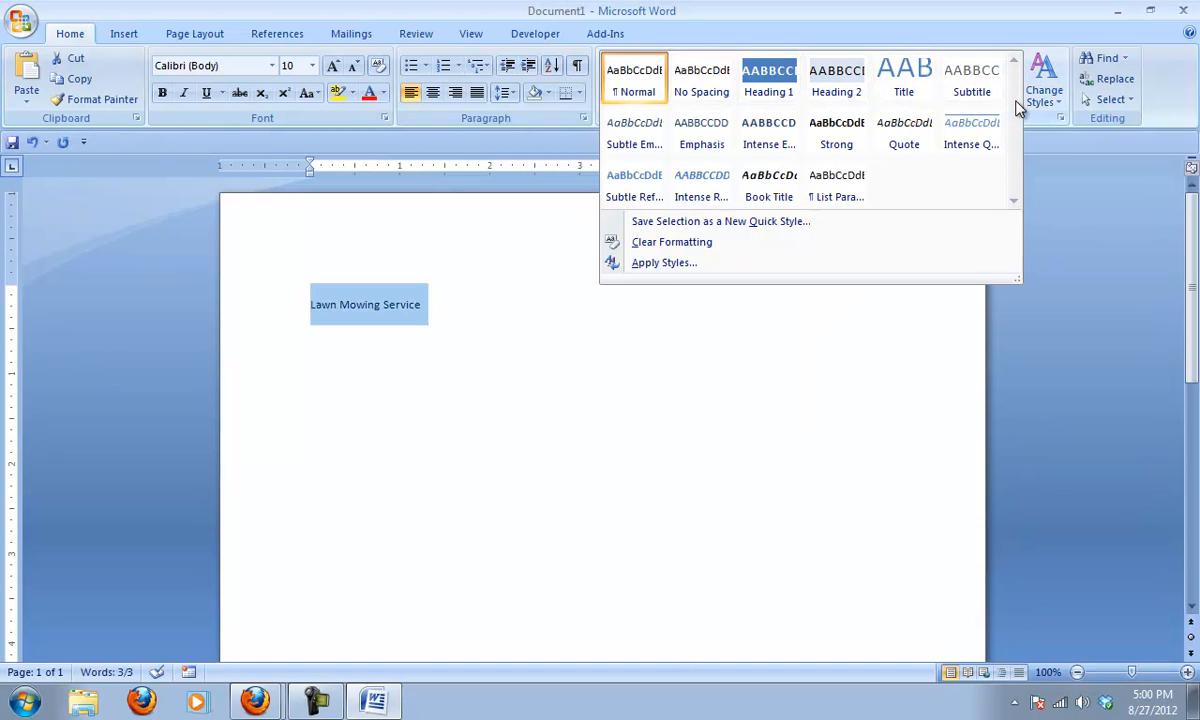
{"action": "left_click", "coordinate": [905, 98]}
{"action": "left_click", "coordinate": [693, 379]}
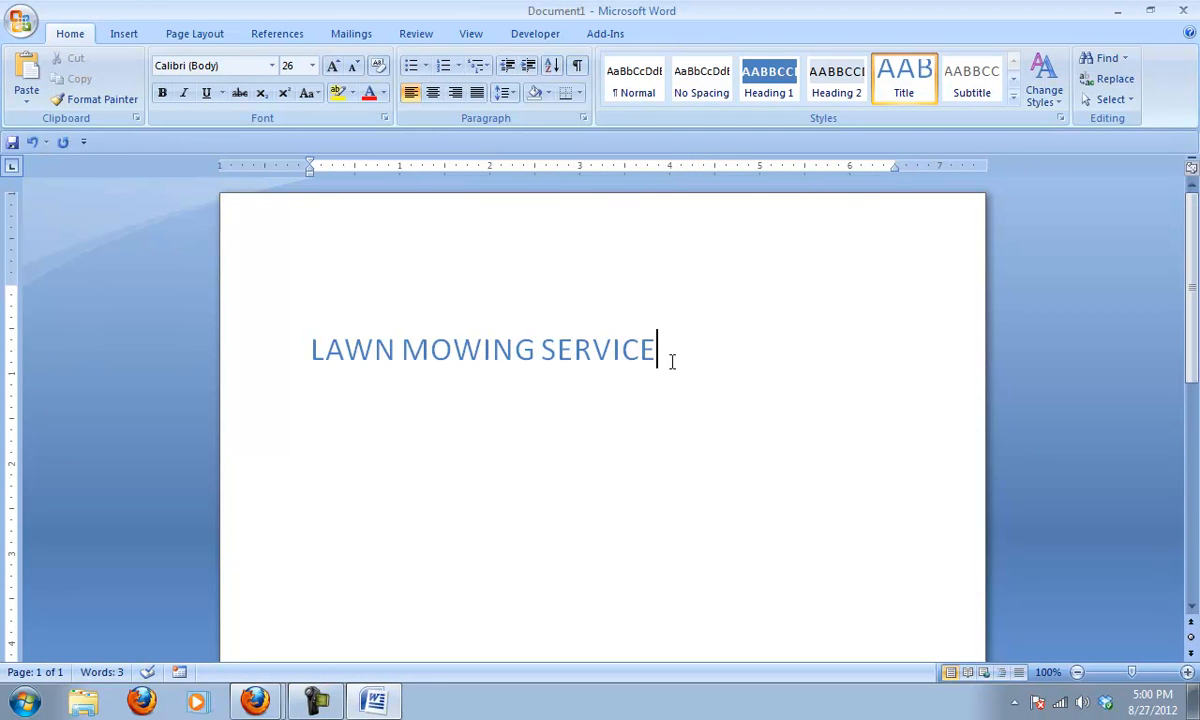
{"action": "left_click_drag", "start_coordinate": [672, 359], "coordinate": [364, 359]}
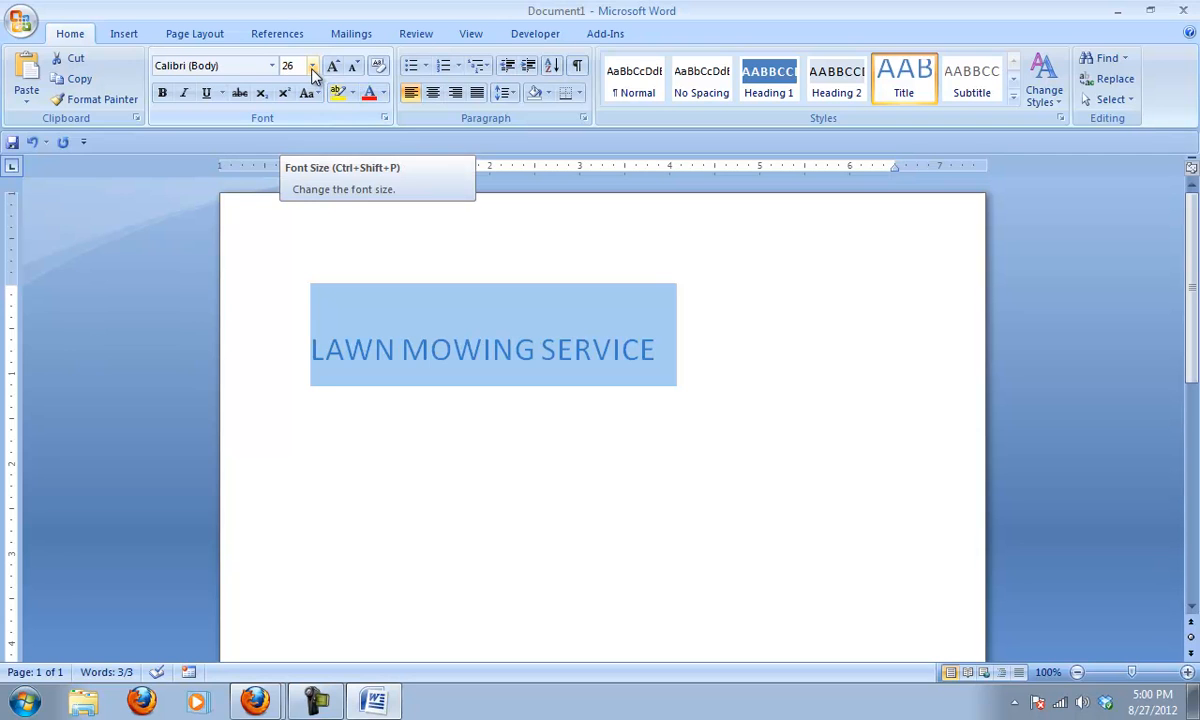
{"action": "left_click", "coordinate": [433, 93]}
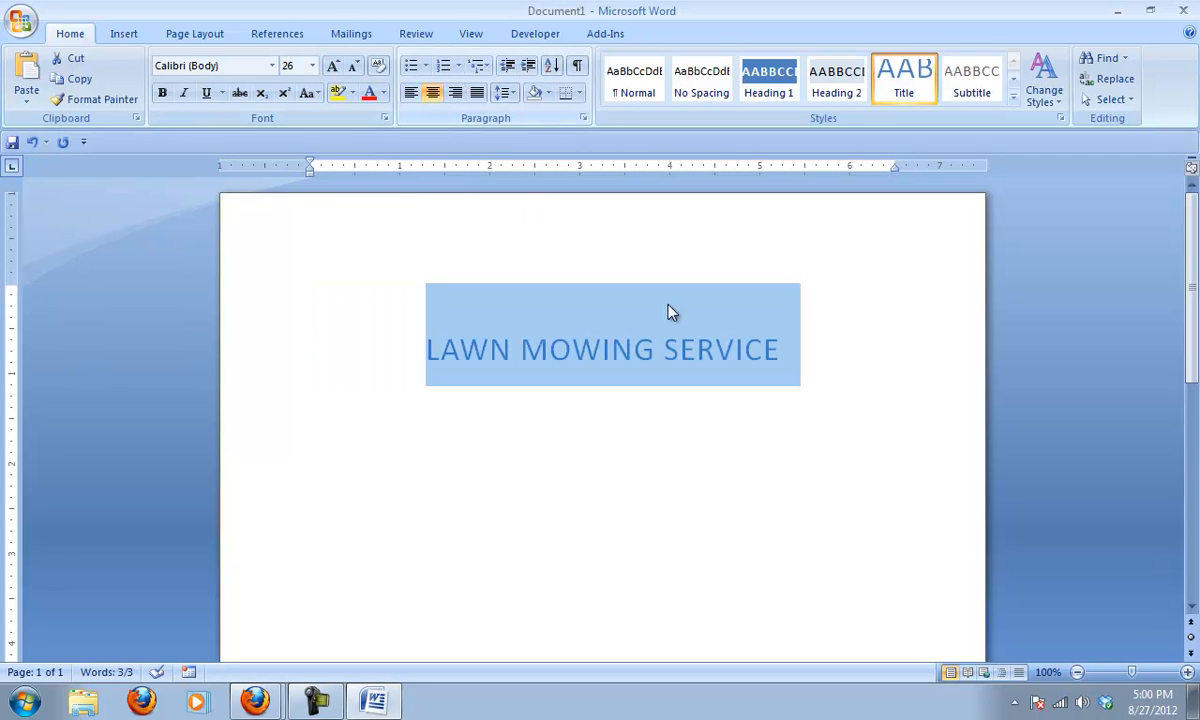
Write a body paragraph below the headline, starting "Are you tired of mowing your own lawn?", promoting a reliable high school student's inexpensive service
{"action": "left_click", "coordinate": [846, 351]}
{"action": "key", "text": "Return"}
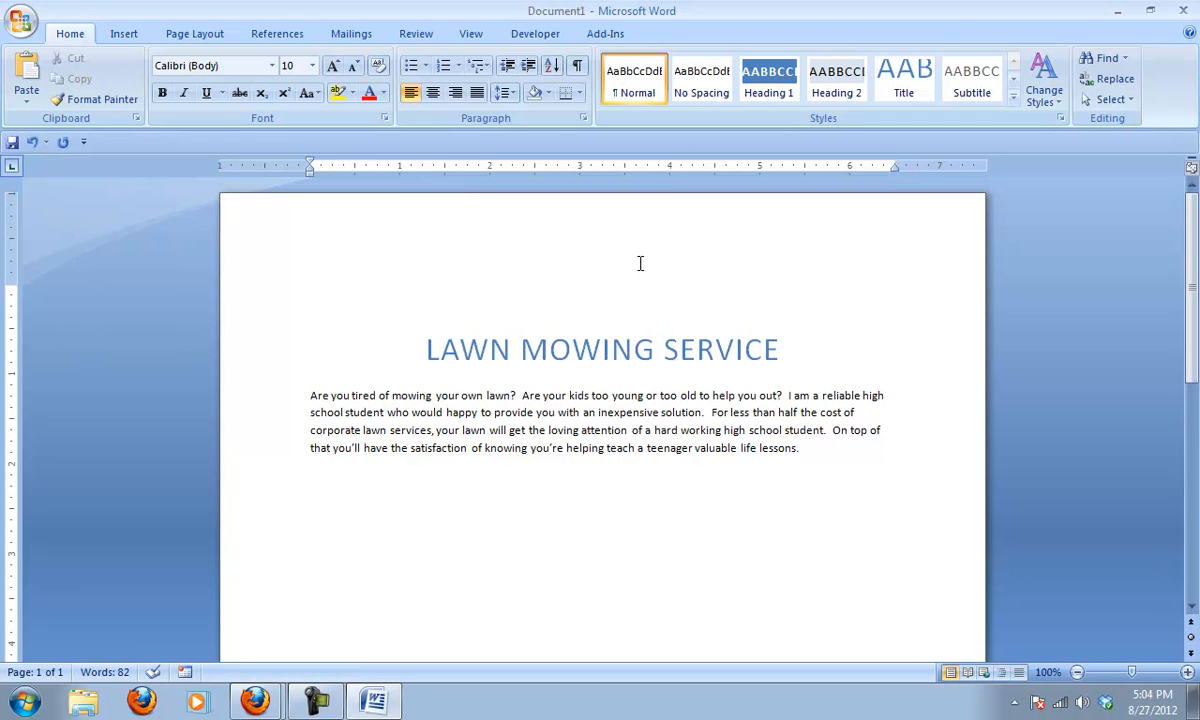
Check the bulleted list requirement on the Moodle assignment page and return to the flyer in Word
{"action": "key", "text": "alt+Tab"}
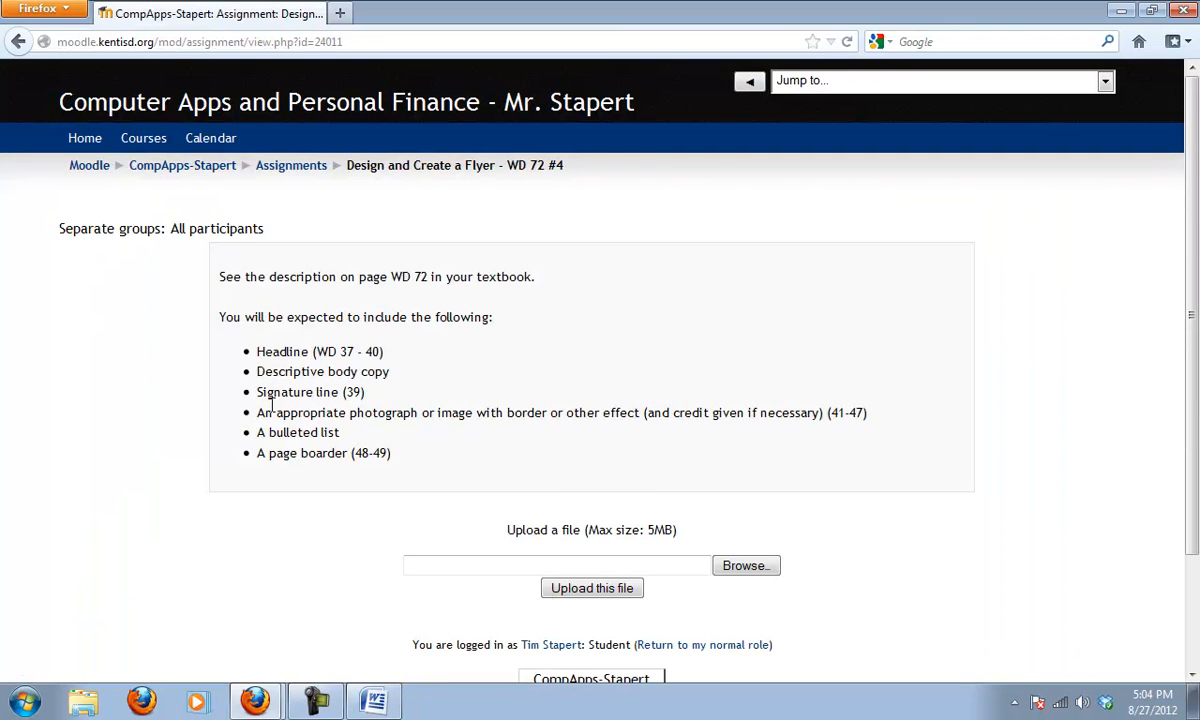
{"action": "left_click_drag", "start_coordinate": [257, 432], "coordinate": [343, 435]}
{"action": "key", "text": "alt+Tab"}
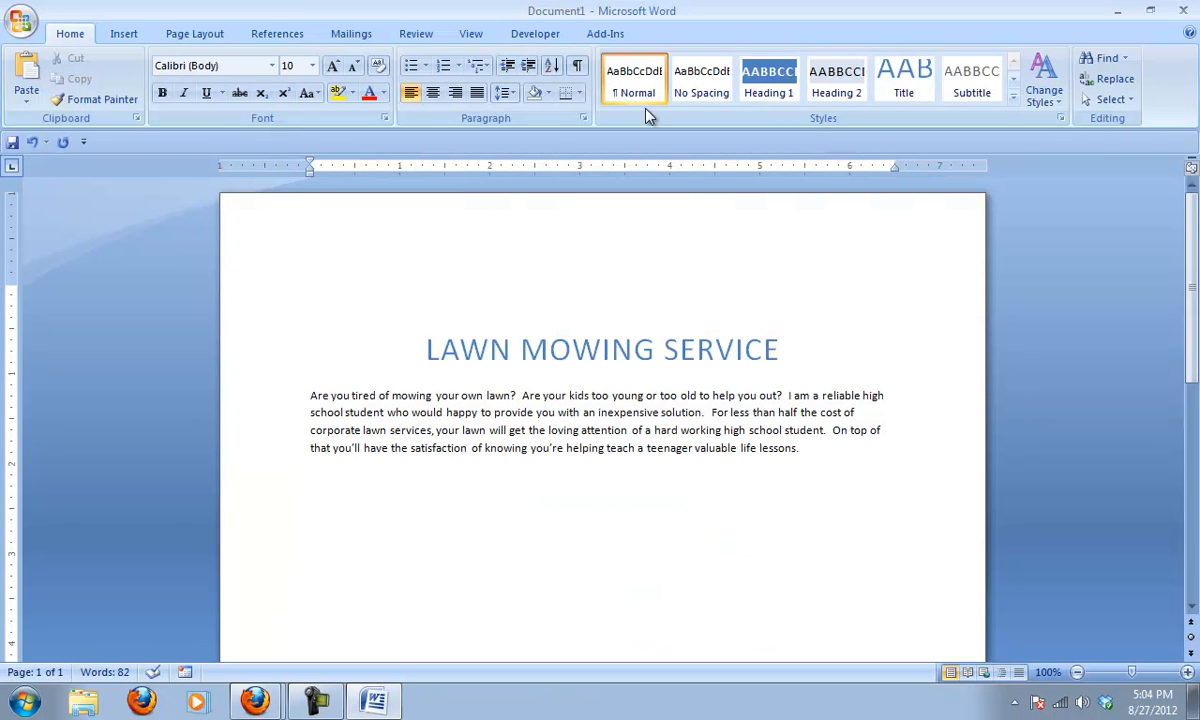
Add a bulleted list below the paragraph: "Only $10 for an average size lawn", "Available Spring through Fall", "Trimming and edging services available too"
{"action": "left_click", "coordinate": [416, 76]}
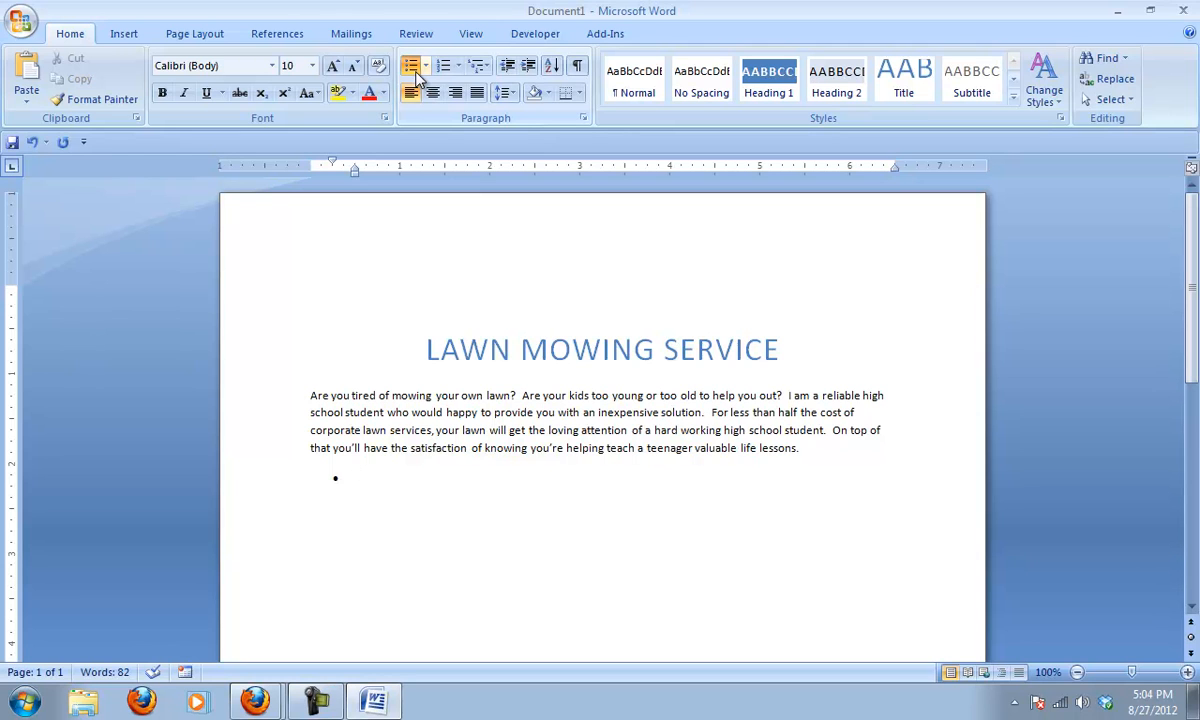
{"action": "type", "text": "Only $10 for an ave"}
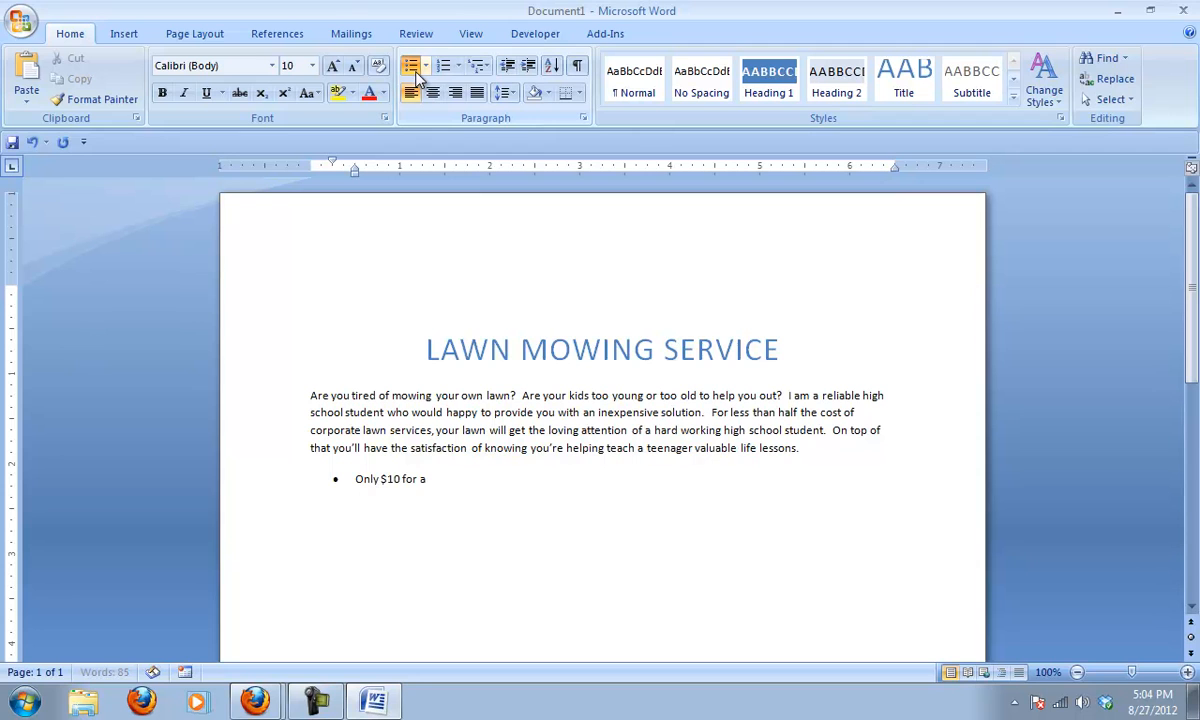
{"action": "type", "text": "rage size lawn"}
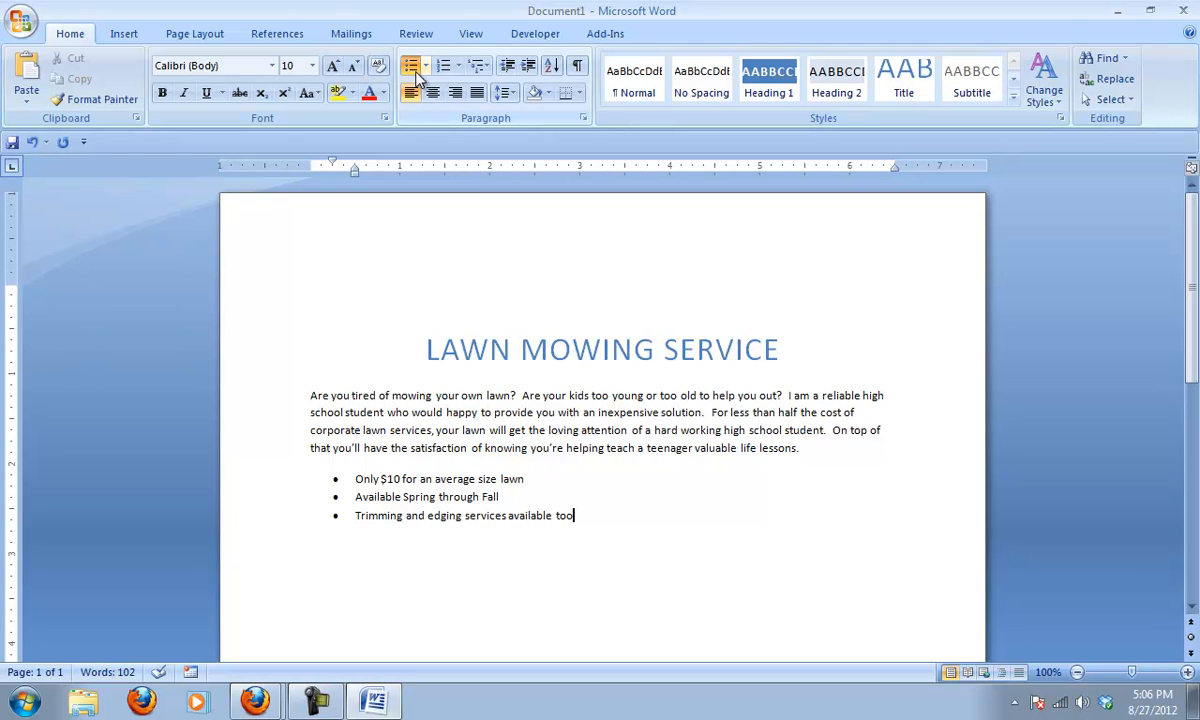
{"action": "key", "text": "Return"}
{"action": "left_click", "coordinate": [416, 74]}
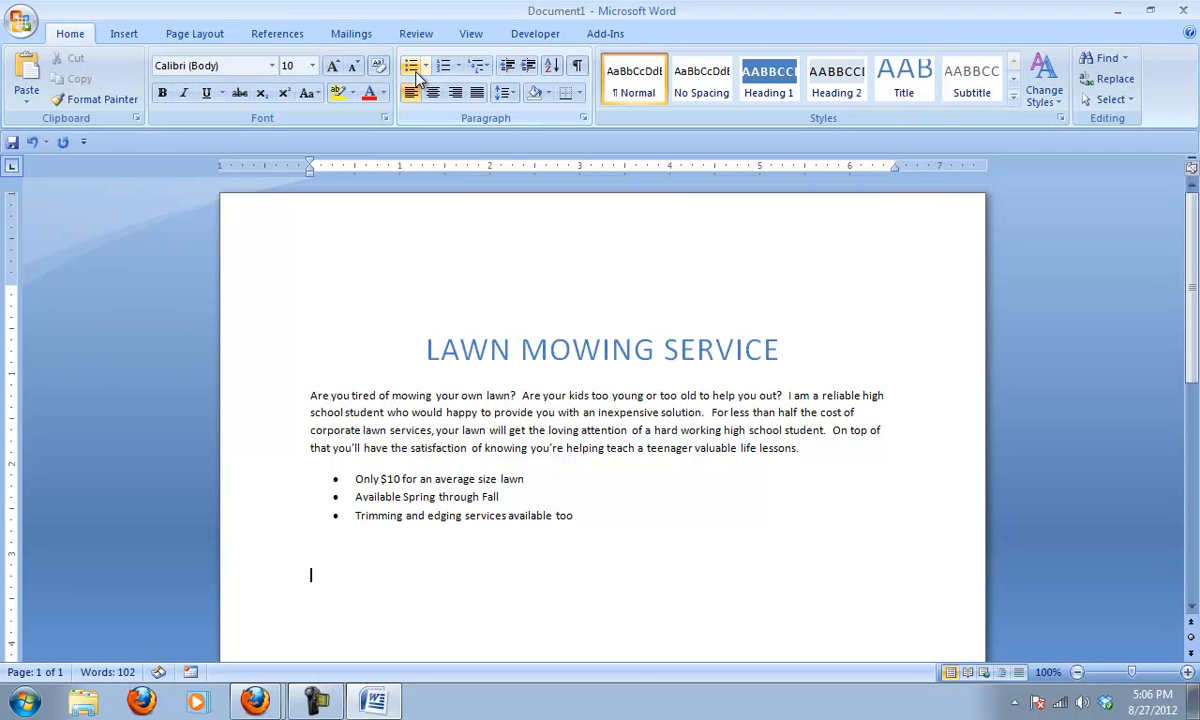
Examine the bulleted list layout in the sample tutoring flyer in Firefox and return to the Word flyer
{"action": "key", "text": "alt+Tab"}
{"action": "key", "text": "alt+Tab"}
{"action": "key", "text": "alt+Tab"}
{"action": "key", "text": "alt+Tab"}
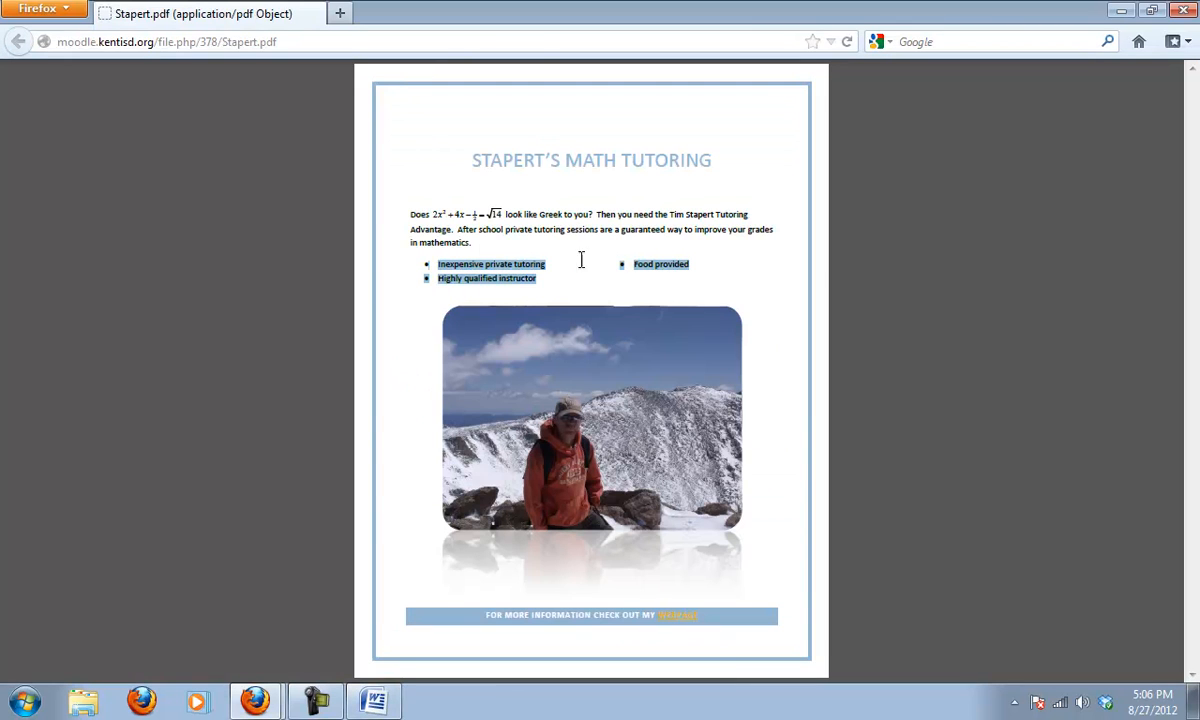
{"action": "key", "text": "alt+Tab"}
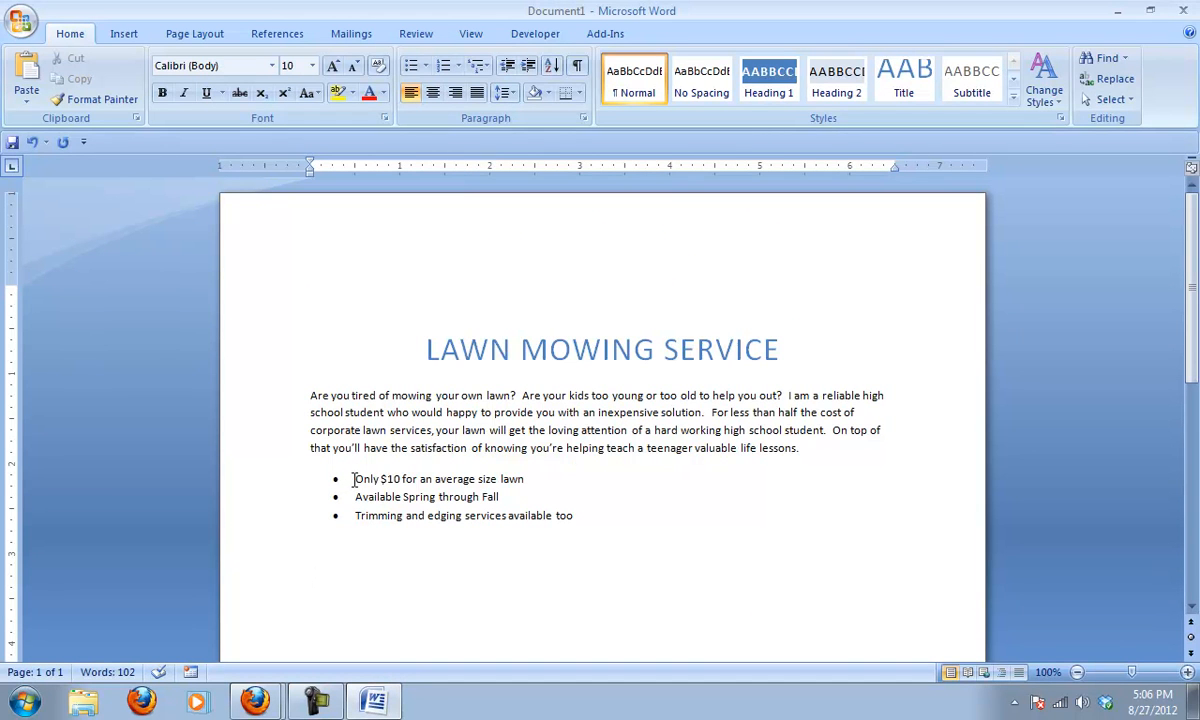
Try laying out the three-item bulleted list in two columns, and undo the column change
{"action": "left_click_drag", "start_coordinate": [356, 479], "coordinate": [578, 518]}
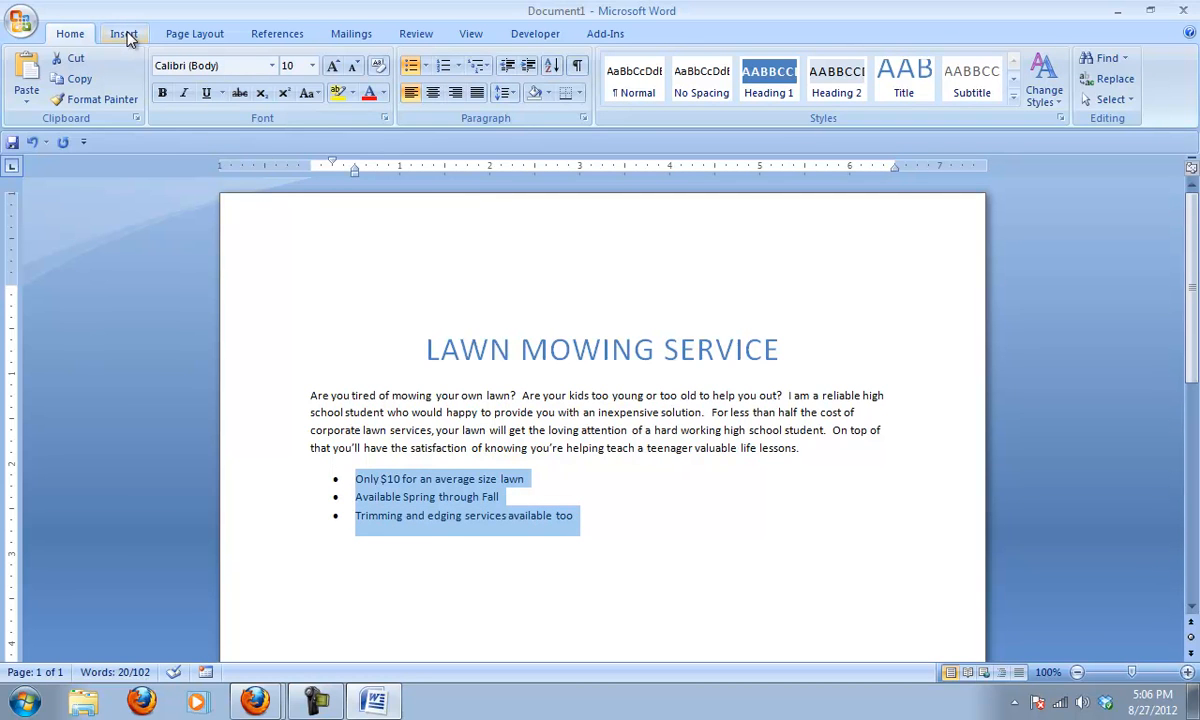
{"action": "left_click", "coordinate": [170, 40]}
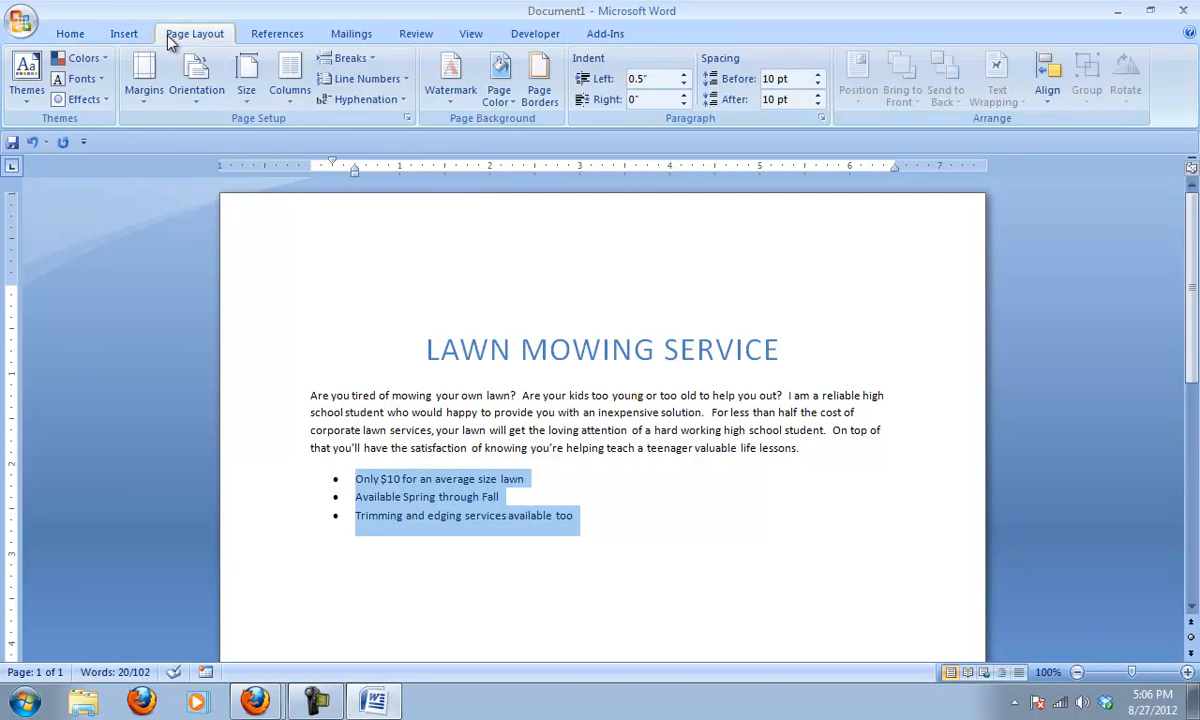
{"action": "left_click", "coordinate": [286, 102]}
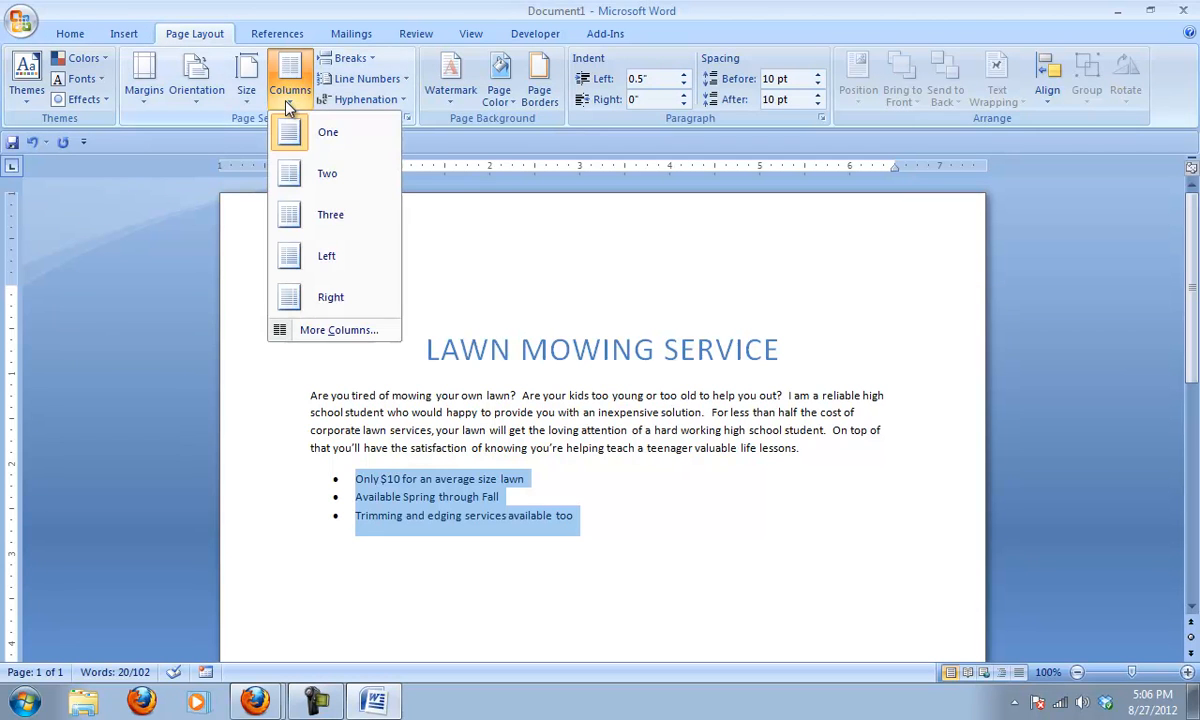
{"action": "left_click", "coordinate": [325, 188]}
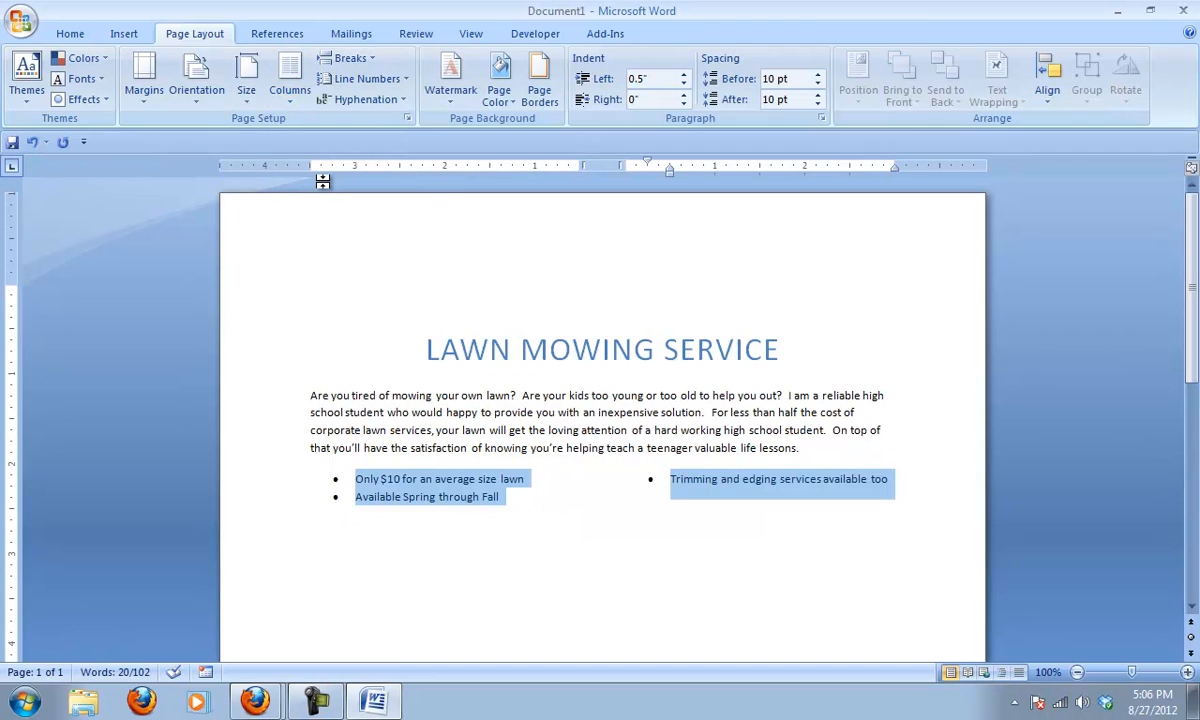
{"action": "key", "text": "ctrl+z"}
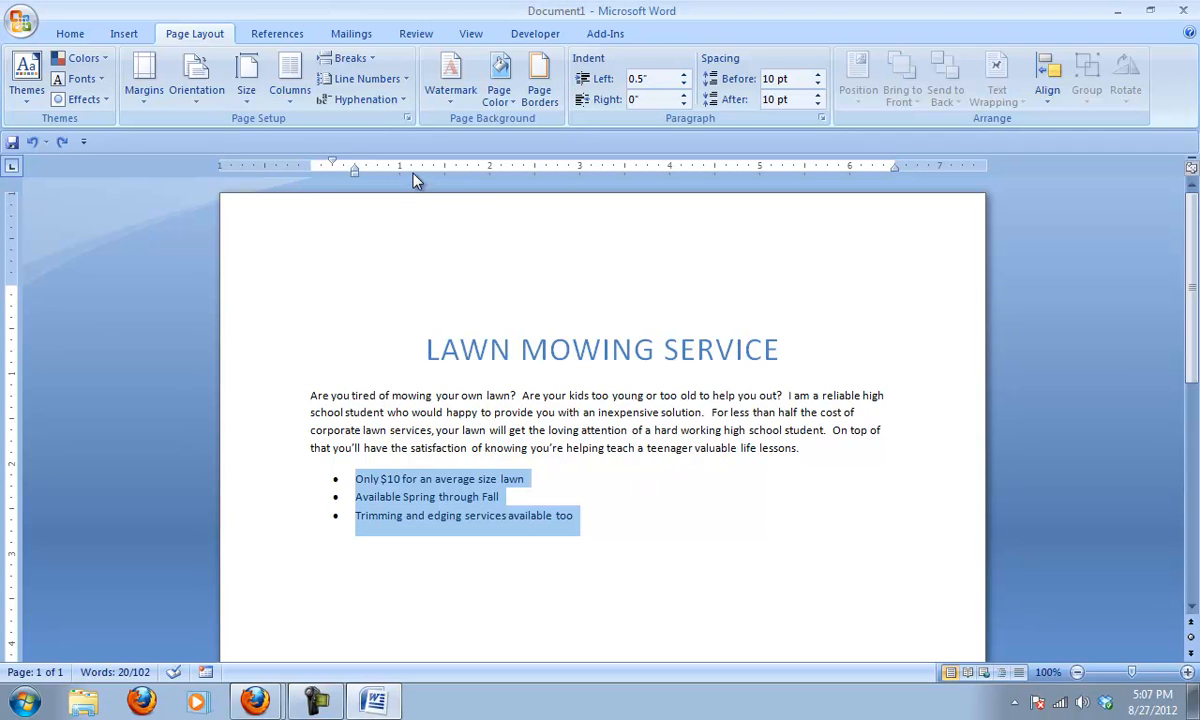
Try inserting a Simple Text Box while the bulleted list is selected, and undo the insertion
{"action": "left_click", "coordinate": [120, 36]}
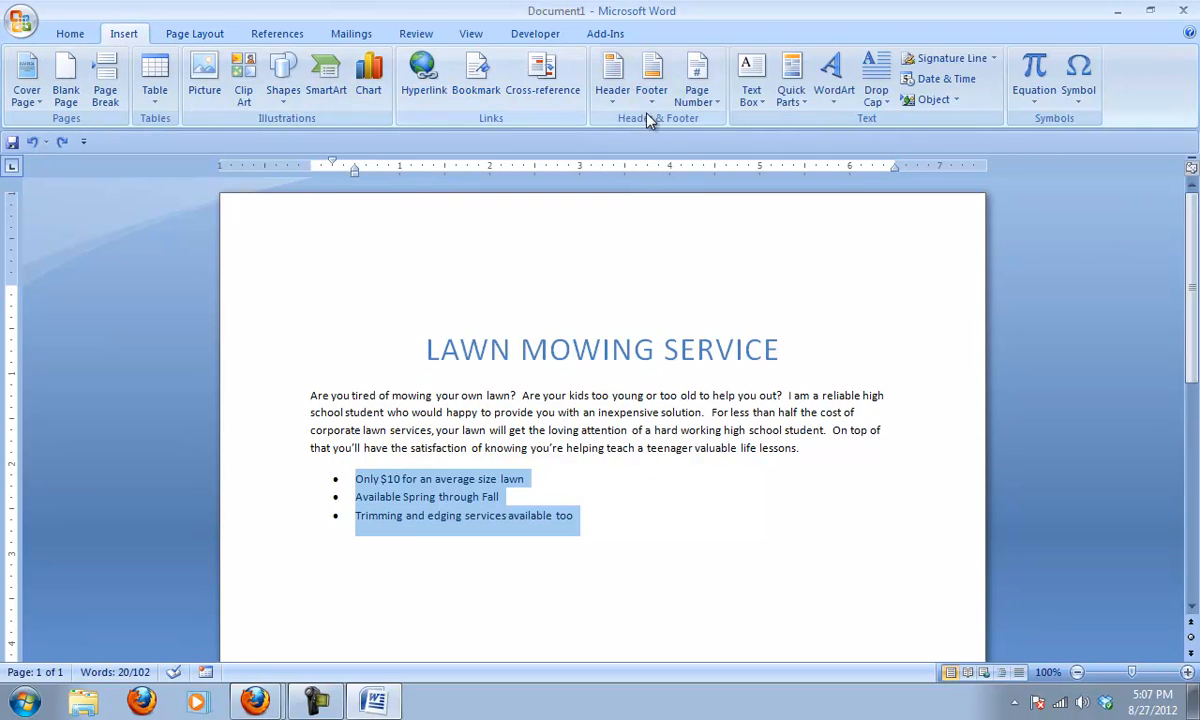
{"action": "left_click", "coordinate": [750, 92]}
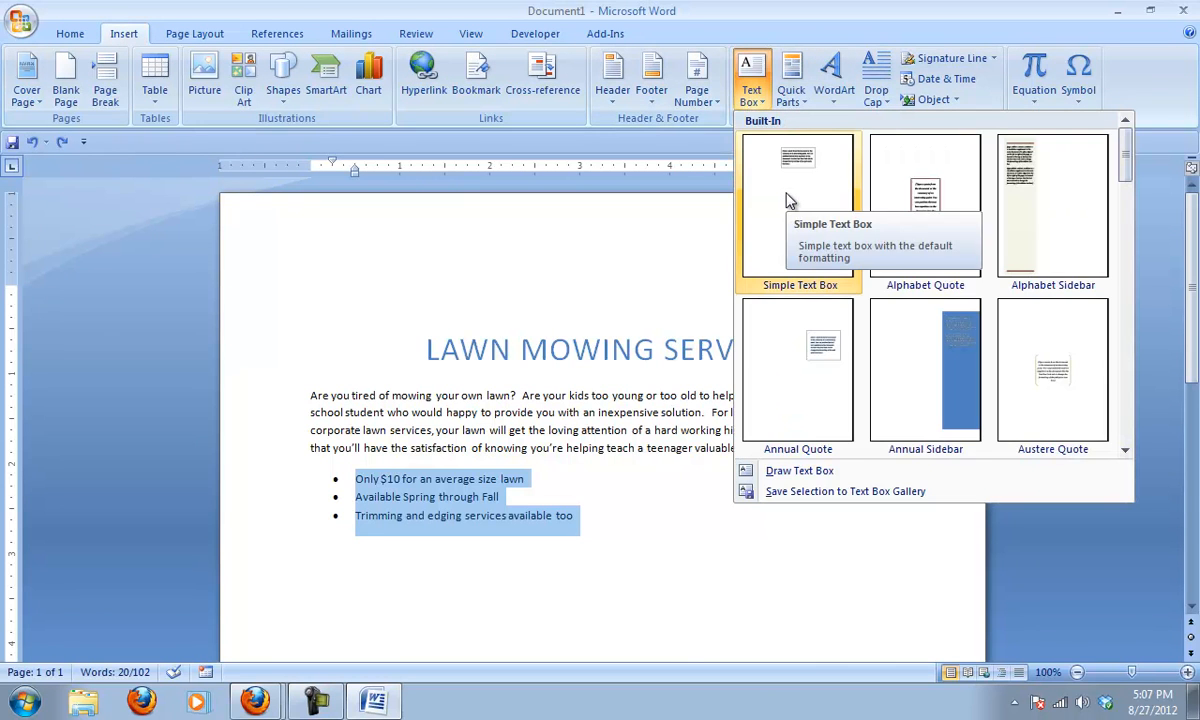
{"action": "left_click", "coordinate": [790, 195]}
{"action": "left_click_drag", "start_coordinate": [614, 471], "coordinate": [713, 461]}
{"action": "key", "text": "ctrl+z"}
{"action": "key", "text": "ctrl+z"}
{"action": "key", "text": "ctrl+z"}
Insert a Simple Text Box from the end of the first bullet and place it beside the bulleted list, below the paragraph
{"action": "left_click", "coordinate": [703, 484]}
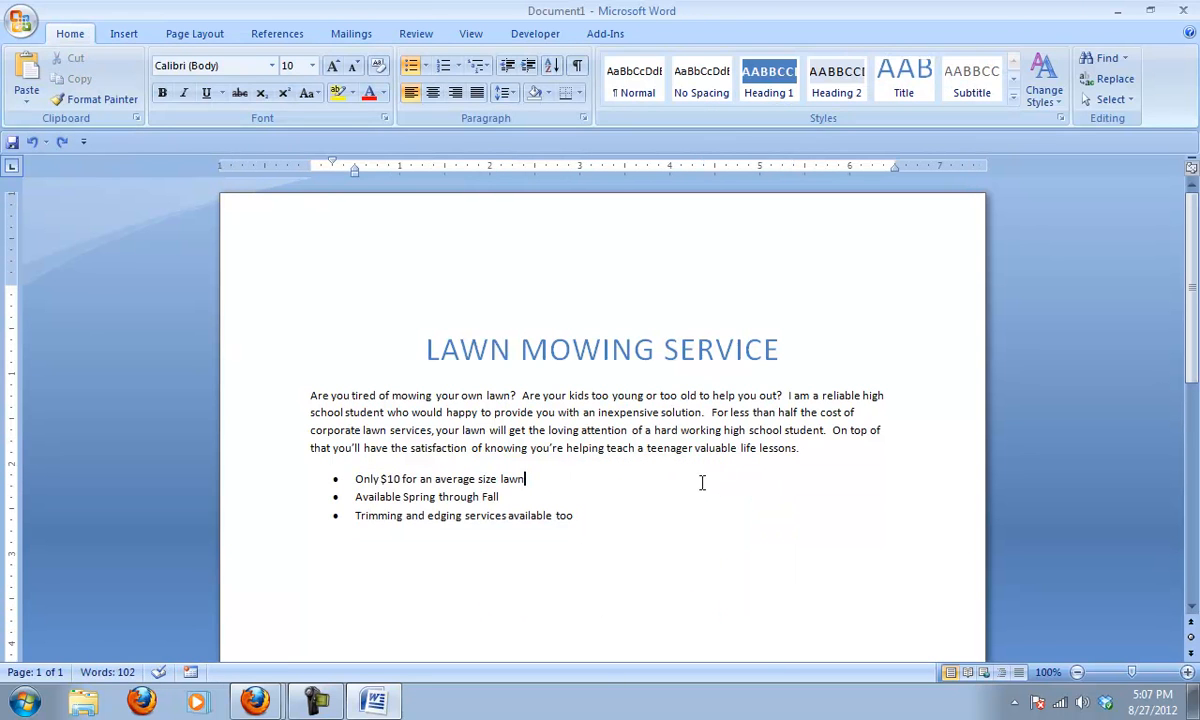
{"action": "left_click", "coordinate": [124, 36]}
{"action": "left_click", "coordinate": [751, 90]}
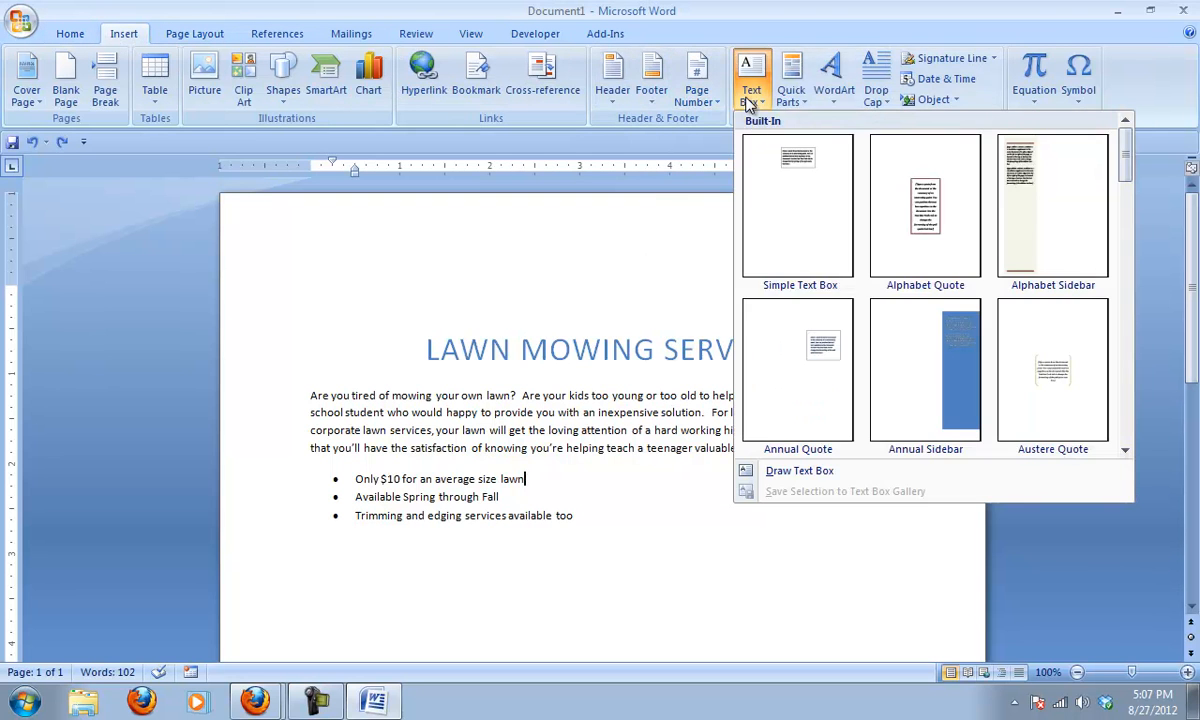
{"action": "left_click", "coordinate": [793, 166]}
{"action": "left_click_drag", "start_coordinate": [656, 475], "coordinate": [793, 463]}
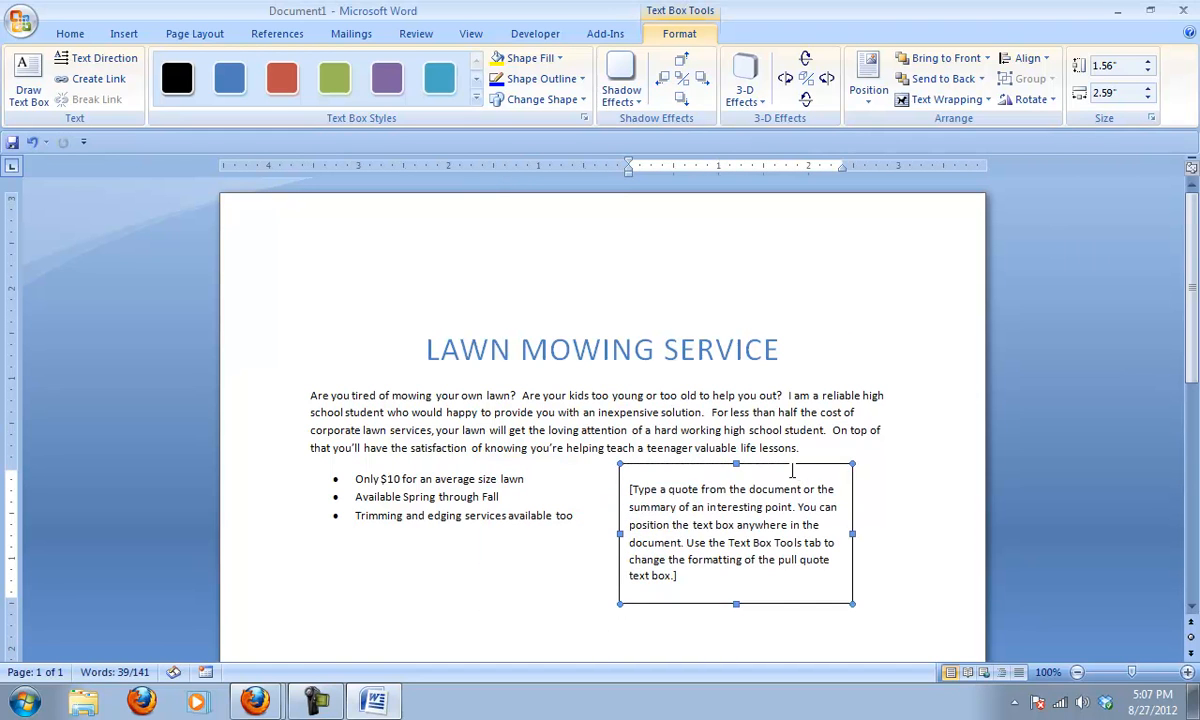
Replace the text box's placeholder text with a bulleted item reading "Smiling Face"
{"action": "left_click", "coordinate": [630, 490]}
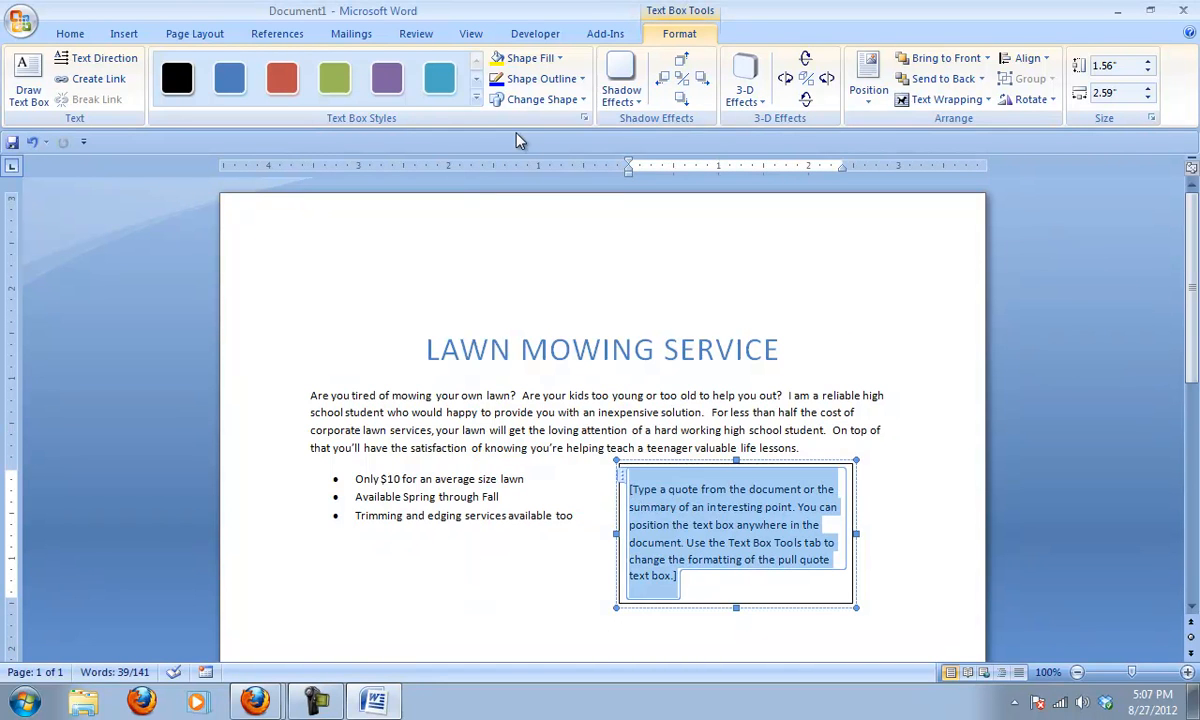
{"action": "left_click", "coordinate": [68, 33]}
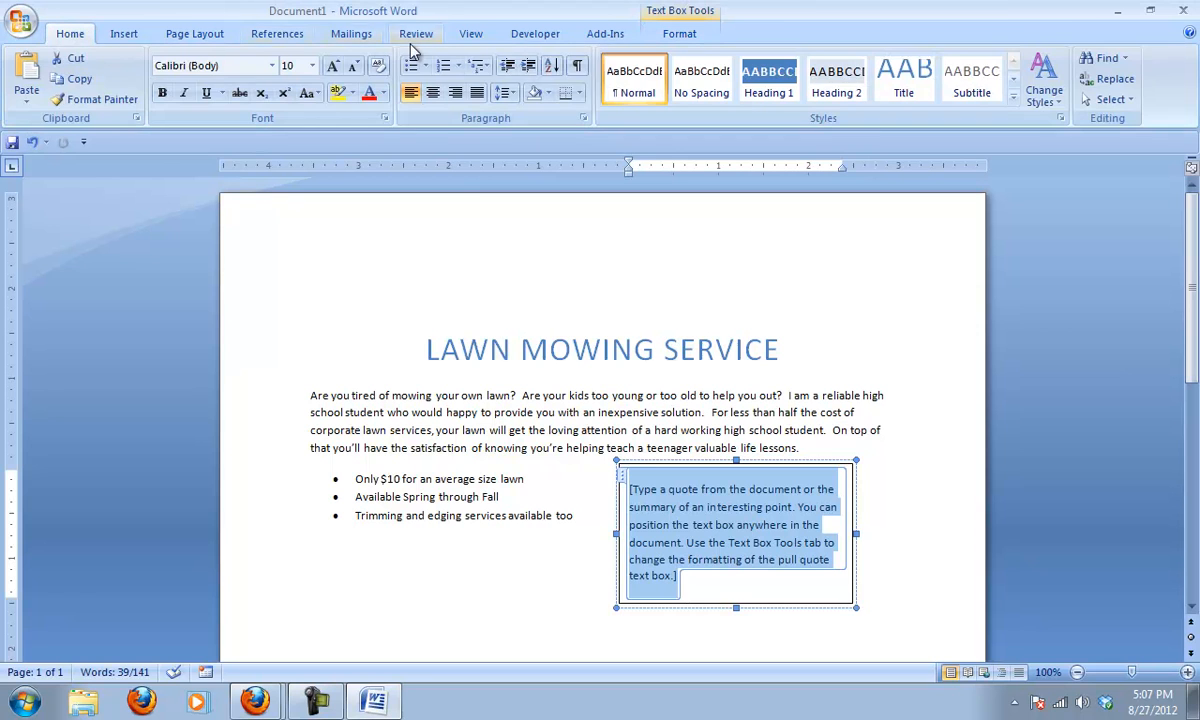
{"action": "left_click", "coordinate": [413, 65]}
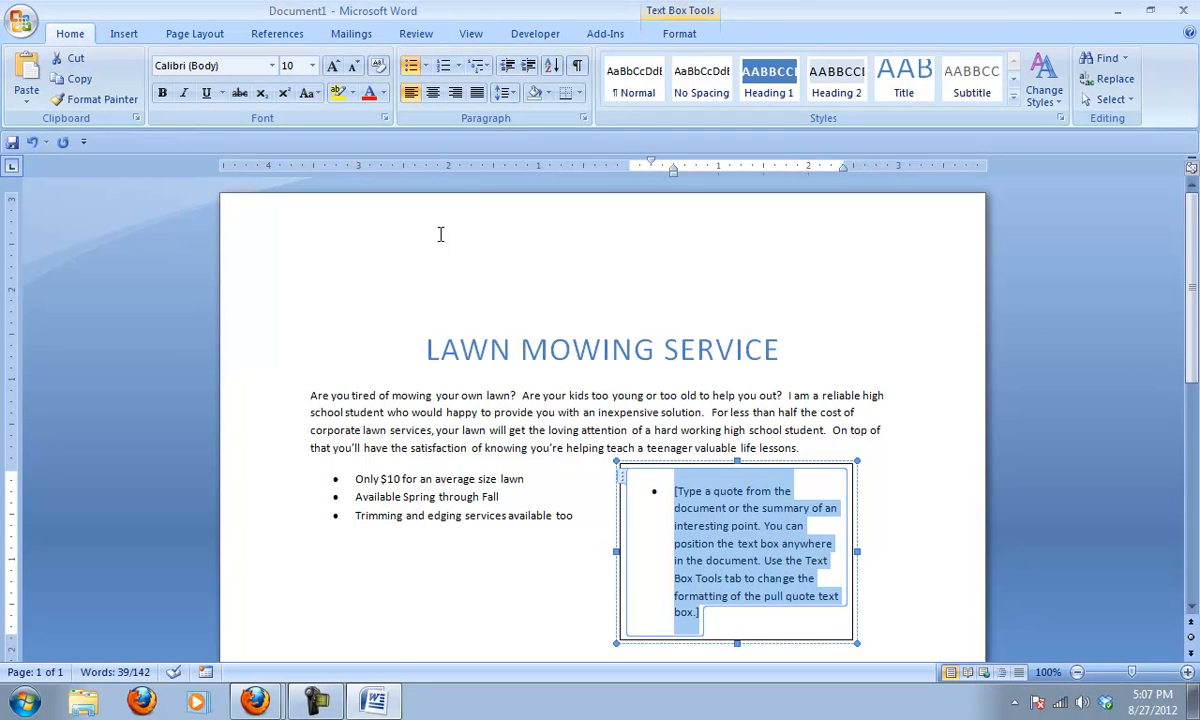
{"action": "type", "text": "Smil"}
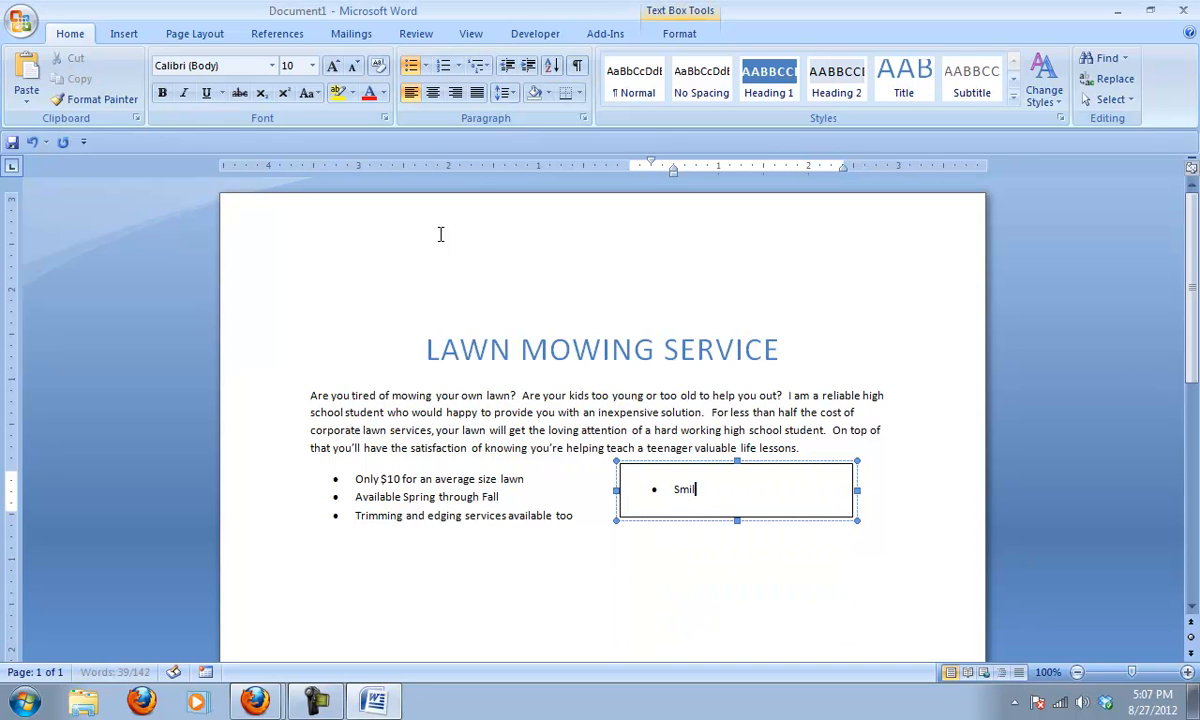
{"action": "type", "text": "ing Face"}
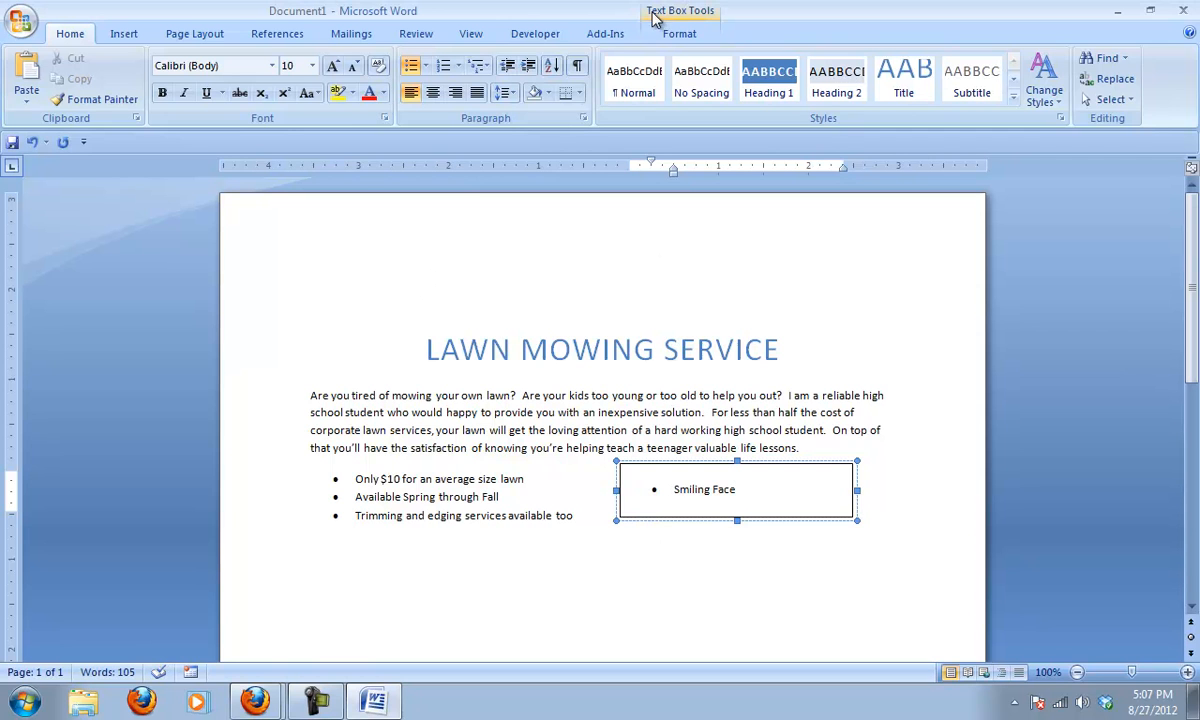
Give the "Smiling Face" text box a white outline and no fill, and return to the document body below the list
{"action": "left_click", "coordinate": [676, 36]}
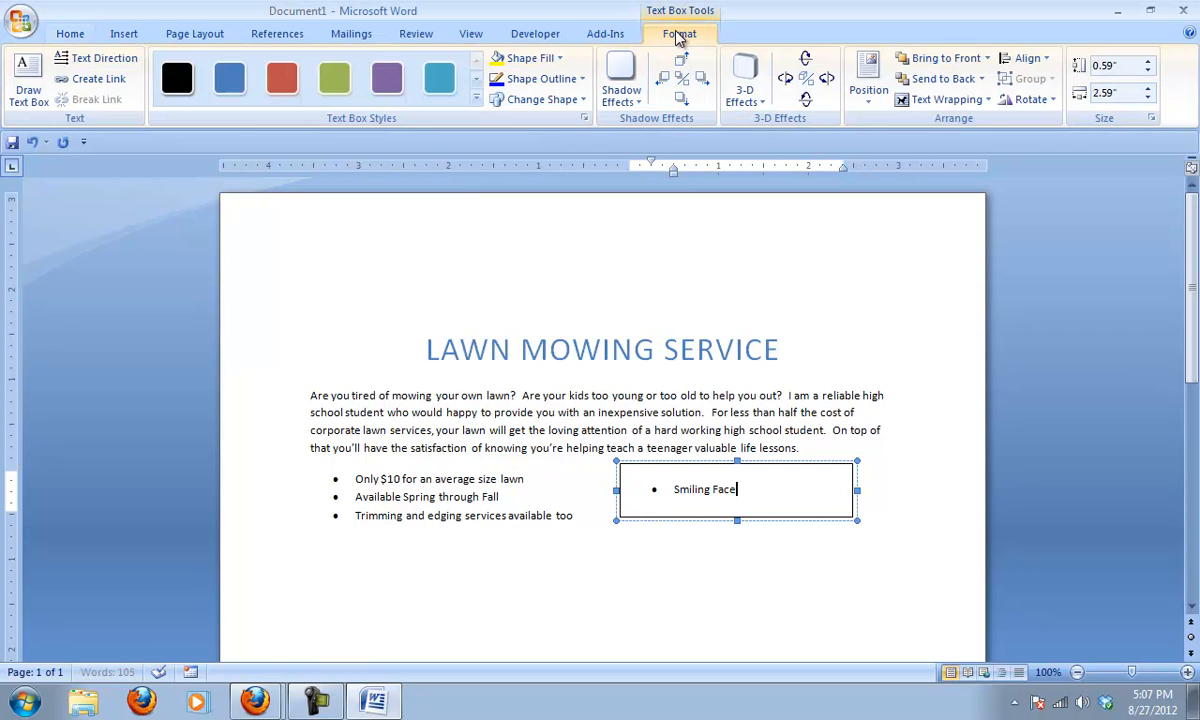
{"action": "left_click", "coordinate": [578, 79]}
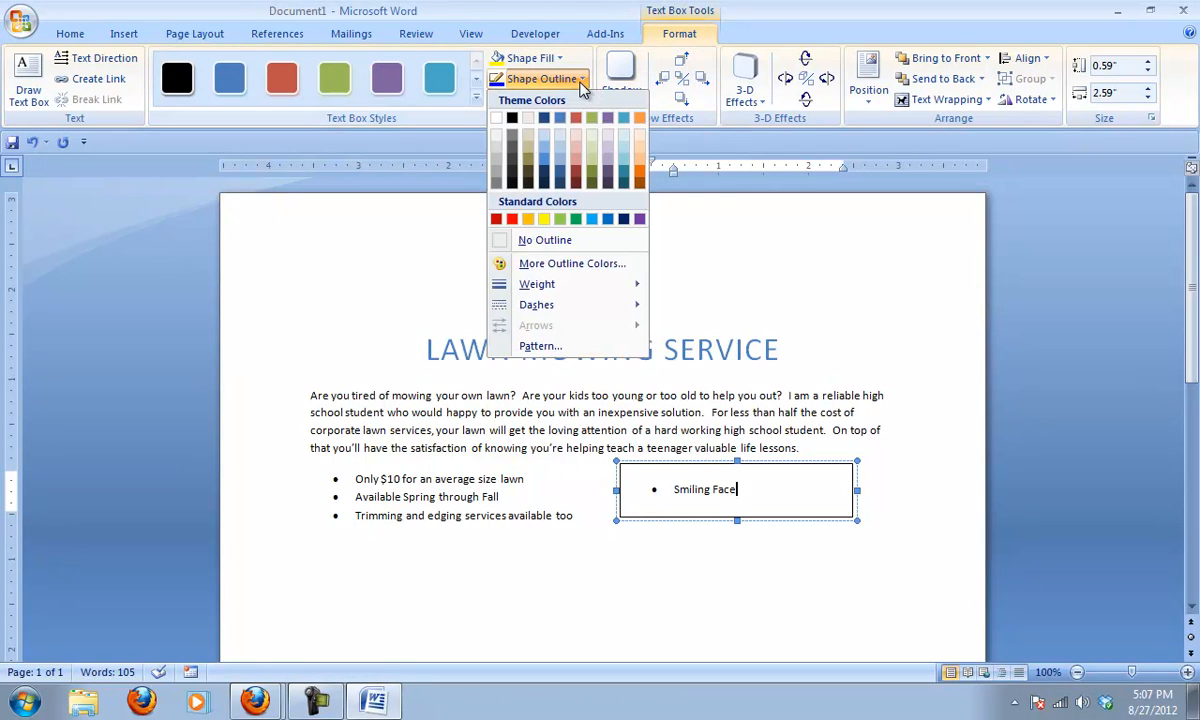
{"action": "left_click", "coordinate": [497, 119]}
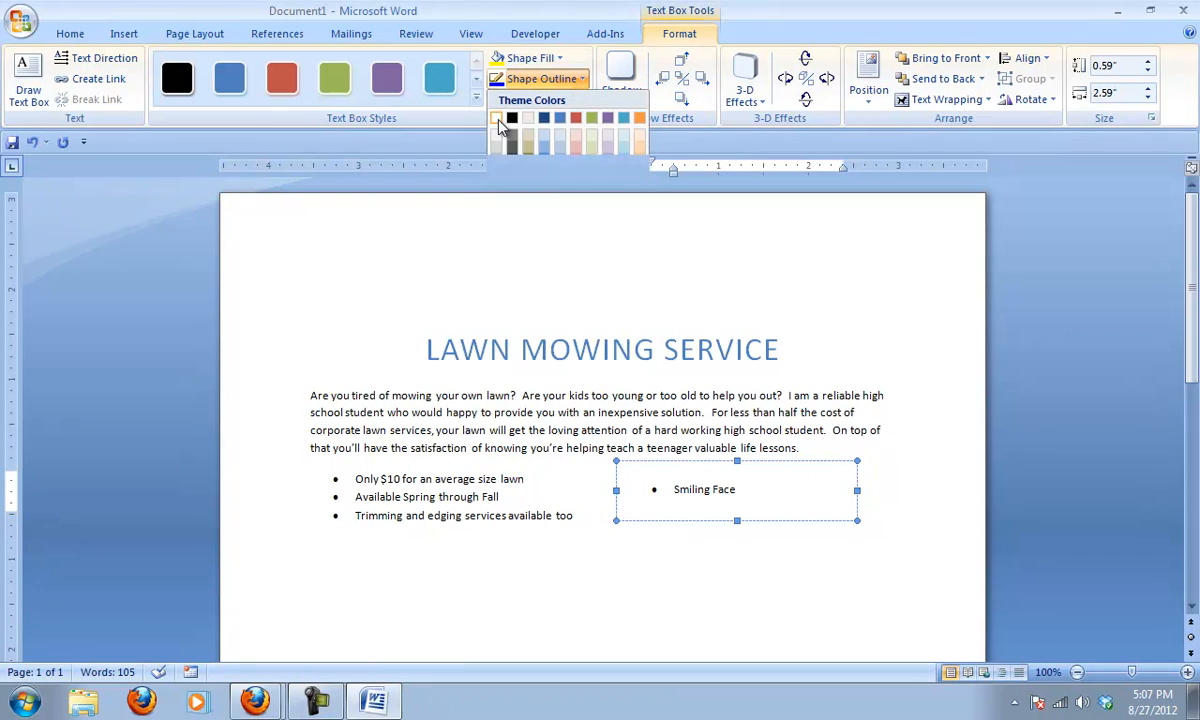
{"action": "left_click", "coordinate": [560, 59]}
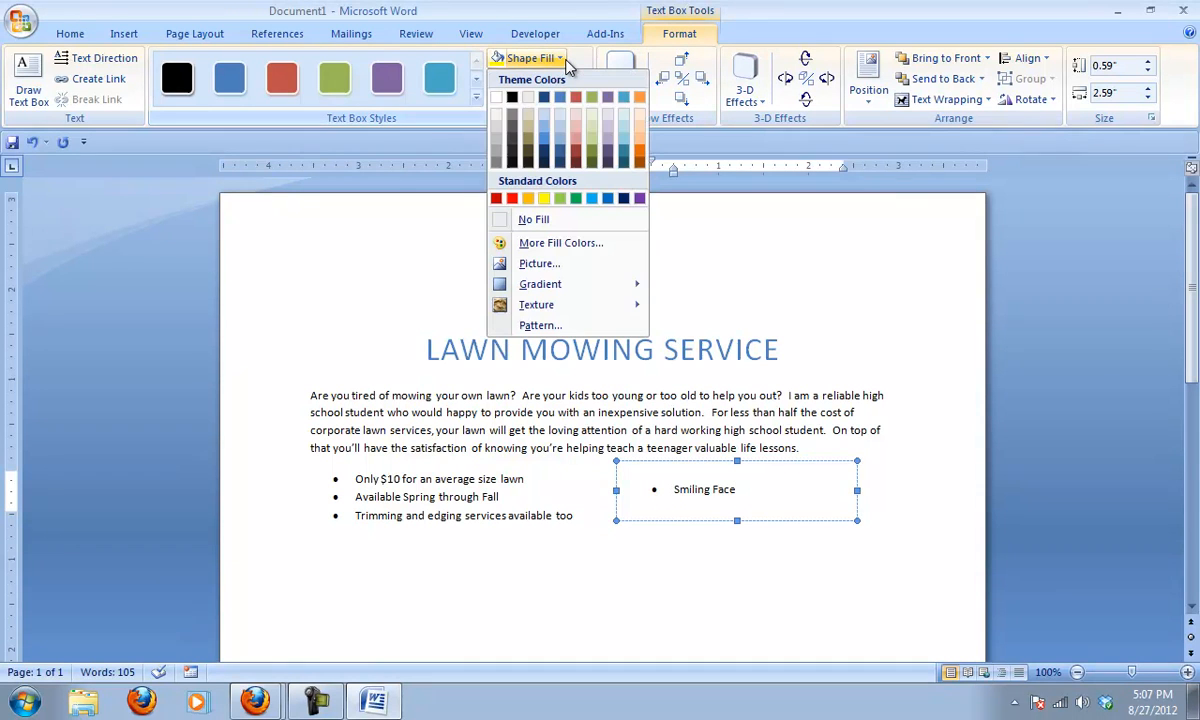
{"action": "left_click", "coordinate": [527, 219]}
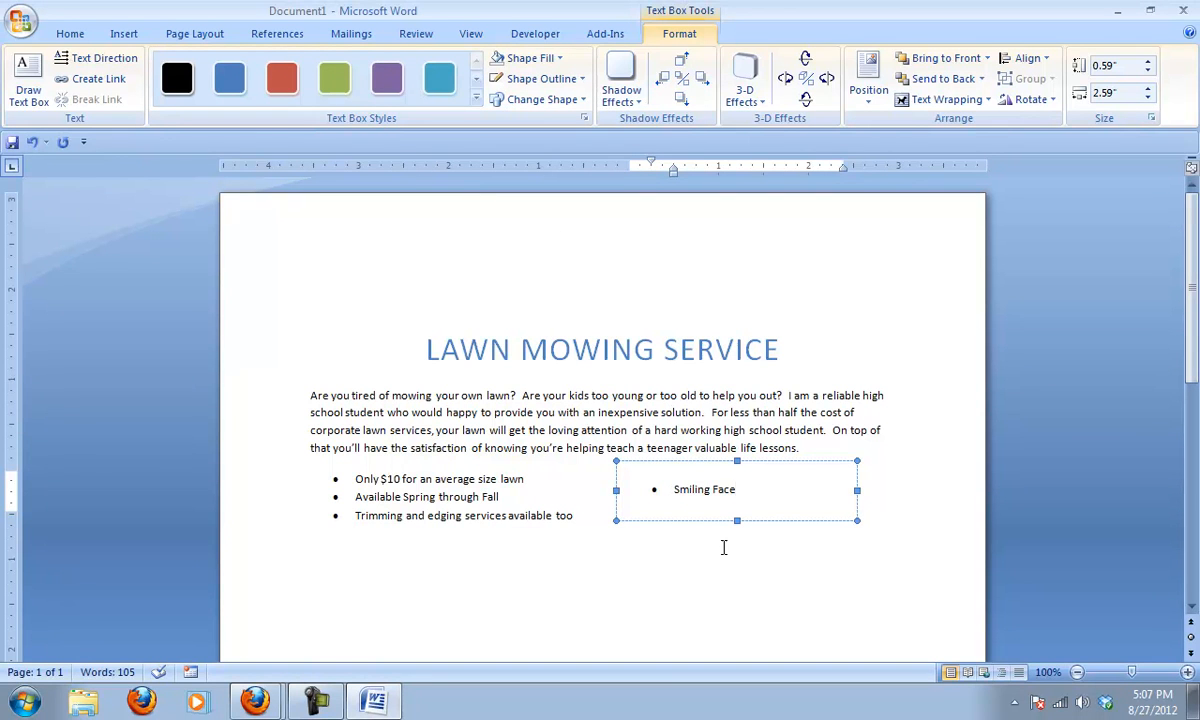
{"action": "left_click", "coordinate": [602, 596]}
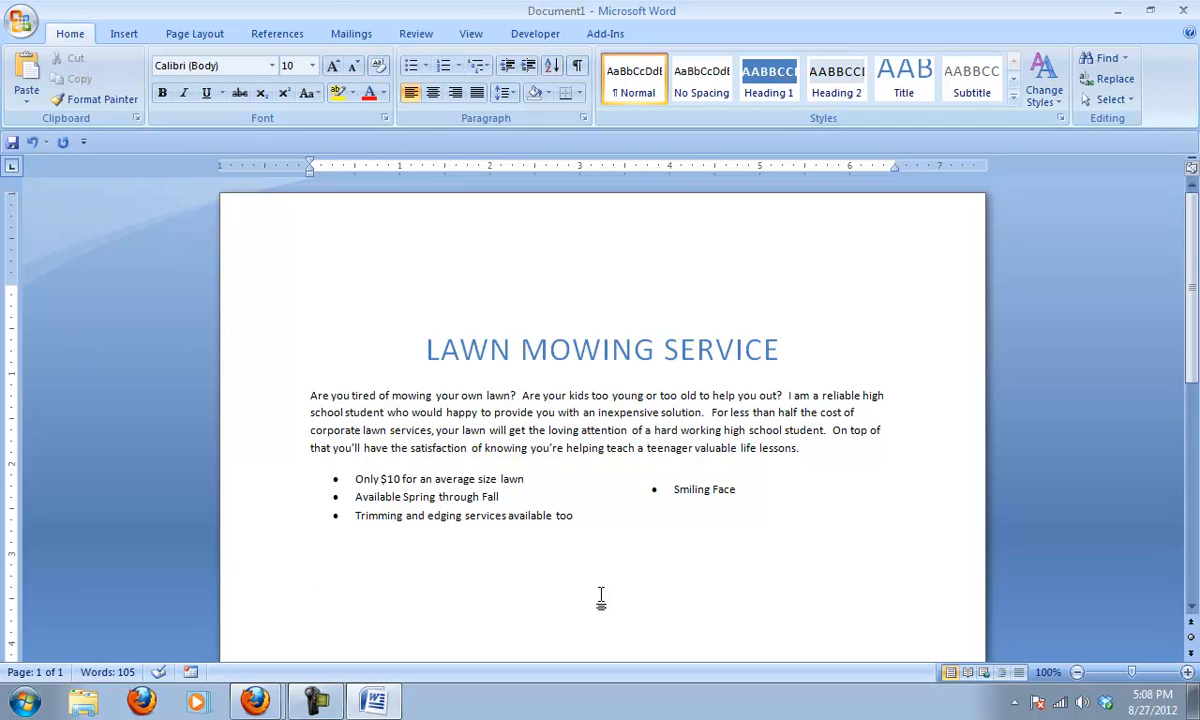
Switch to Firefox and search Google Images for "grass" in a new tab
{"action": "left_click", "coordinate": [262, 703]}
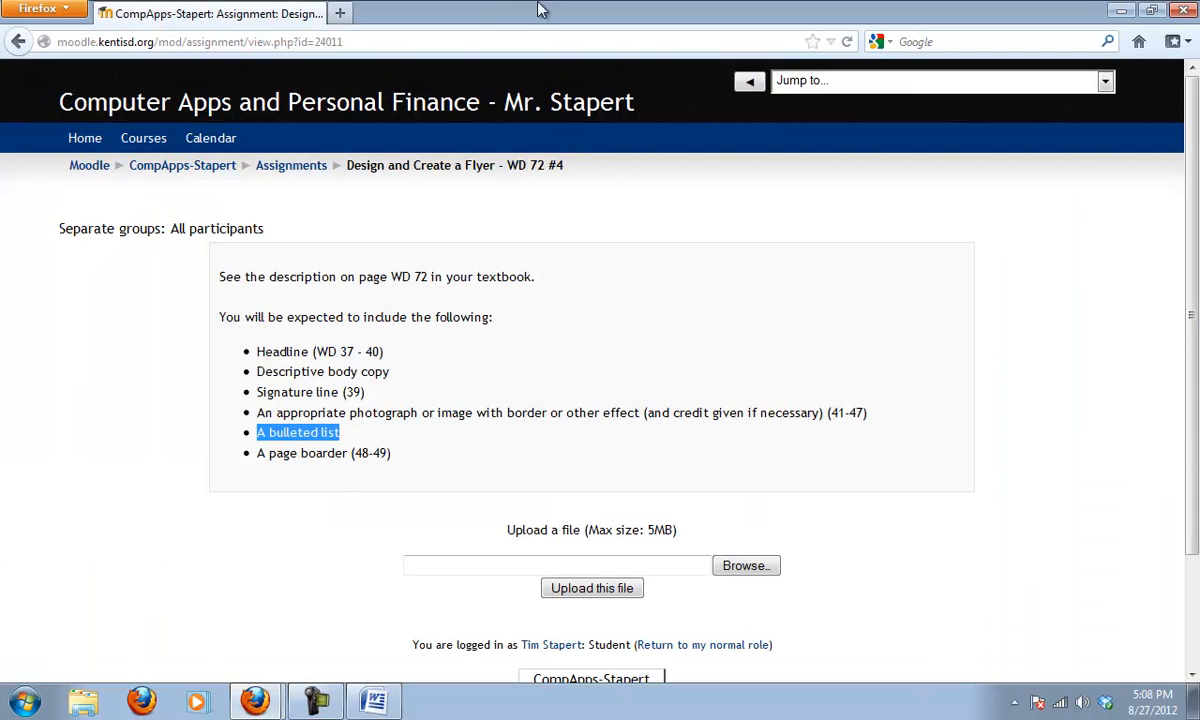
{"action": "left_click", "coordinate": [340, 13]}
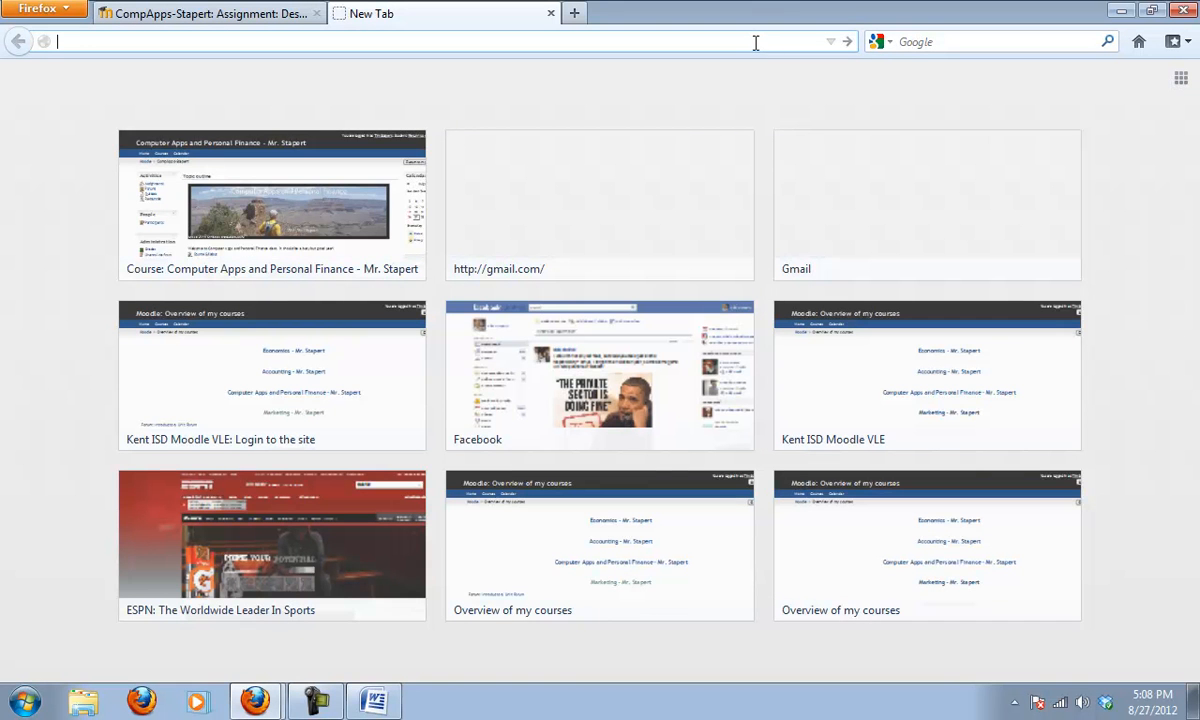
{"action": "type", "text": "imag"}
{"action": "key", "text": "Return"}
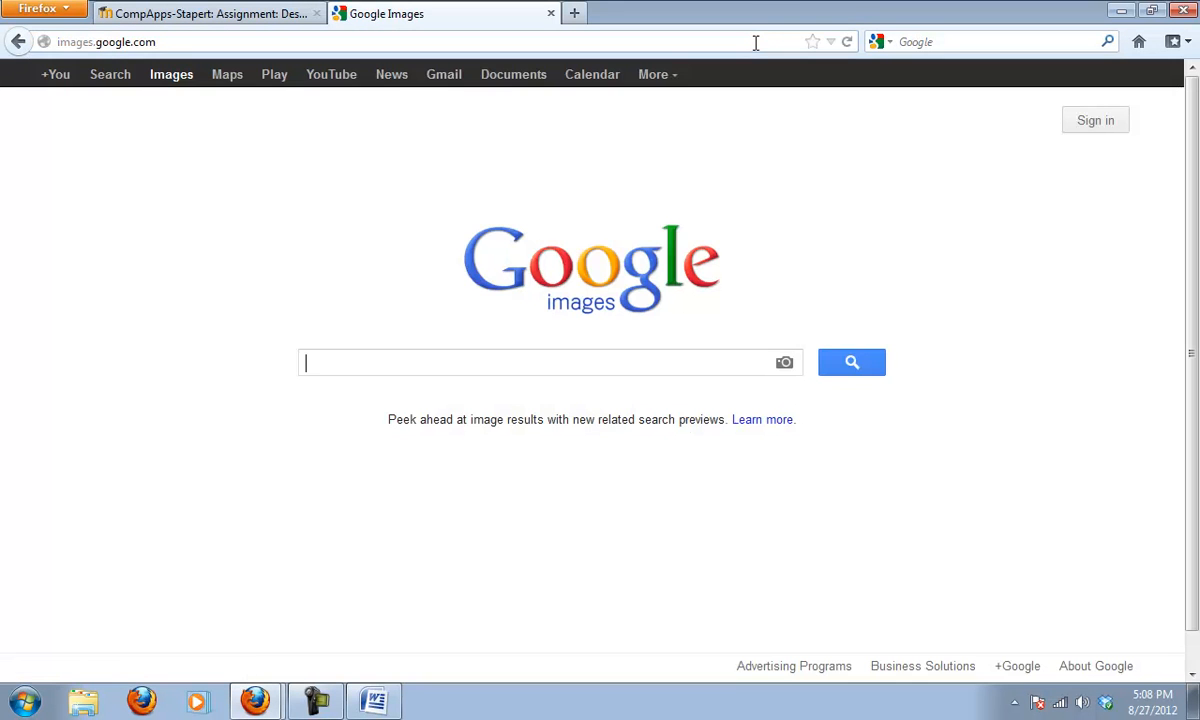
{"action": "type", "text": "grass"}
{"action": "key", "text": "Return"}
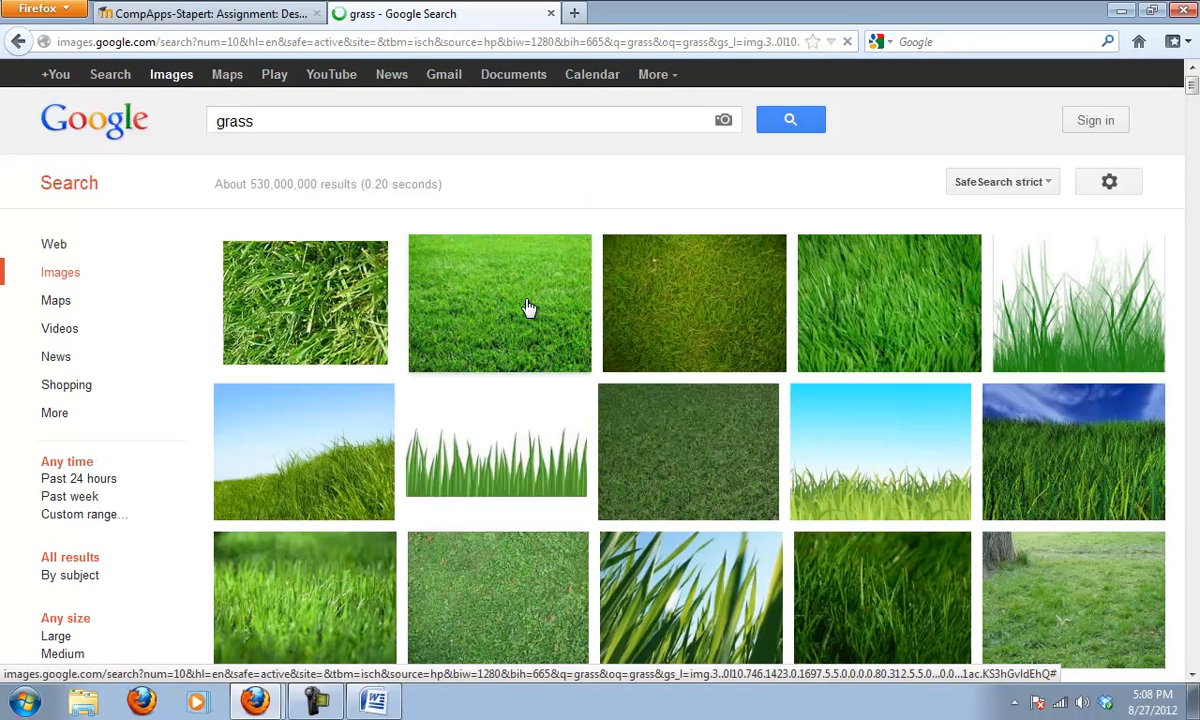
Open the full-size grassseed.jpg image from landmarklawnandgarden.com and copy it
{"action": "mouse_move", "coordinate": [520, 308]}
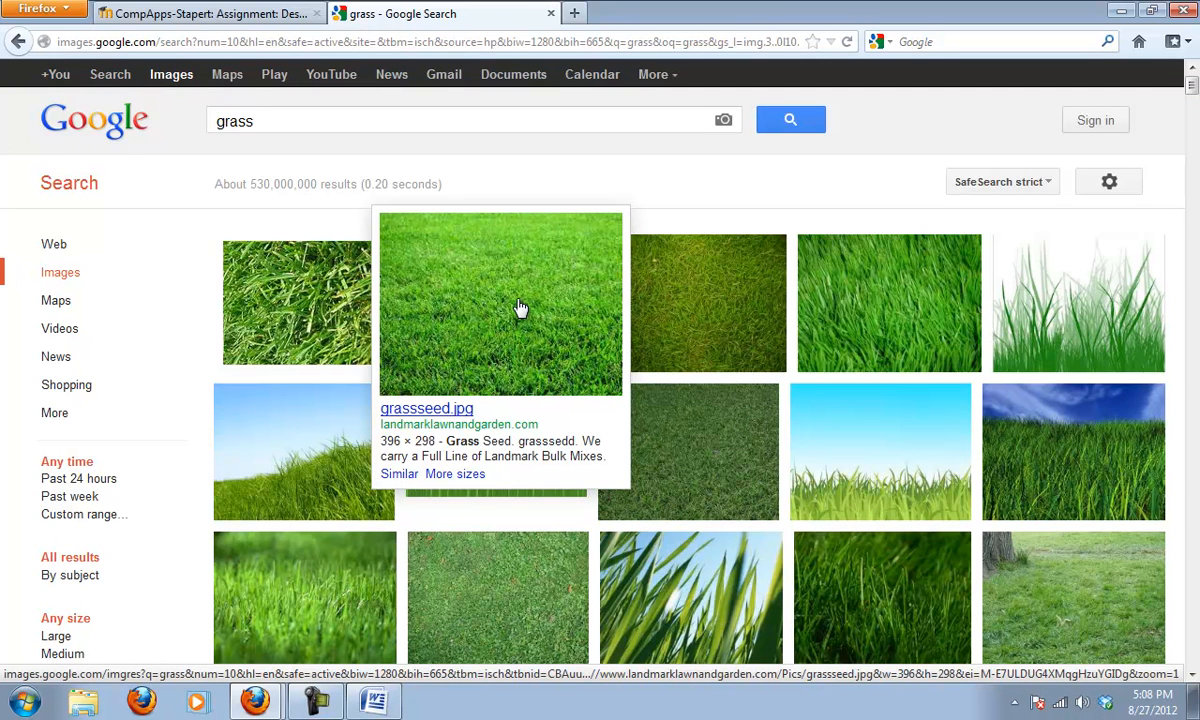
{"action": "left_click", "coordinate": [520, 308]}
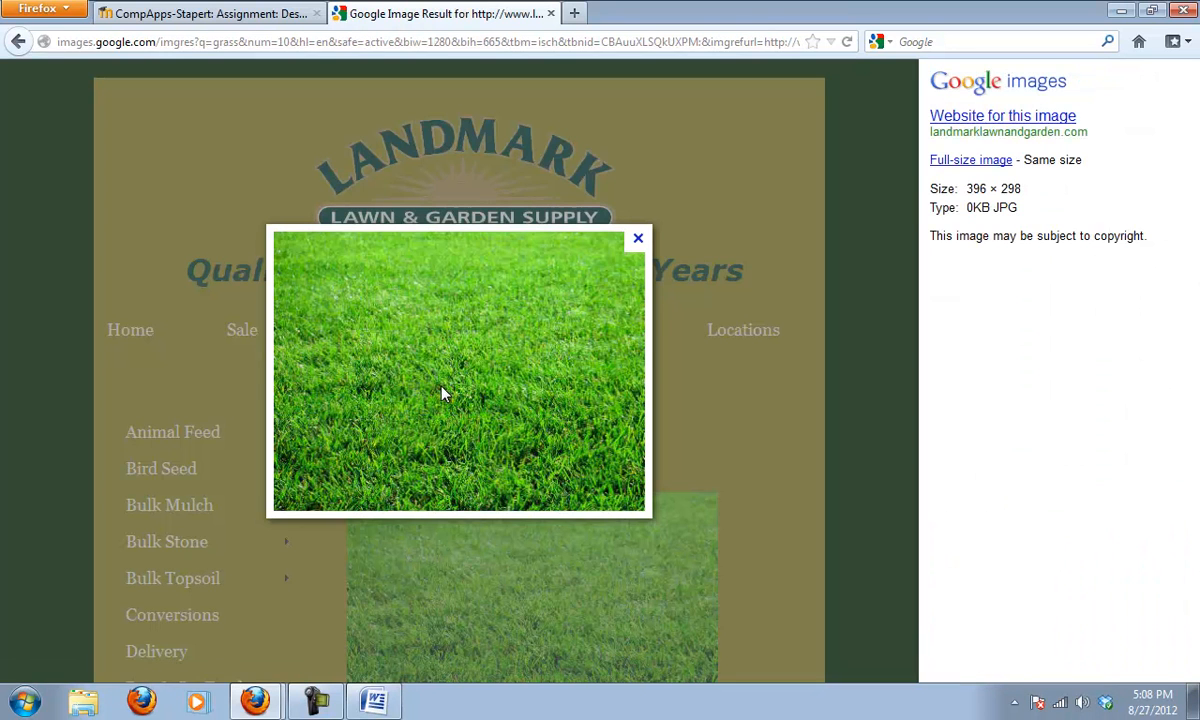
{"action": "right_click", "coordinate": [462, 393]}
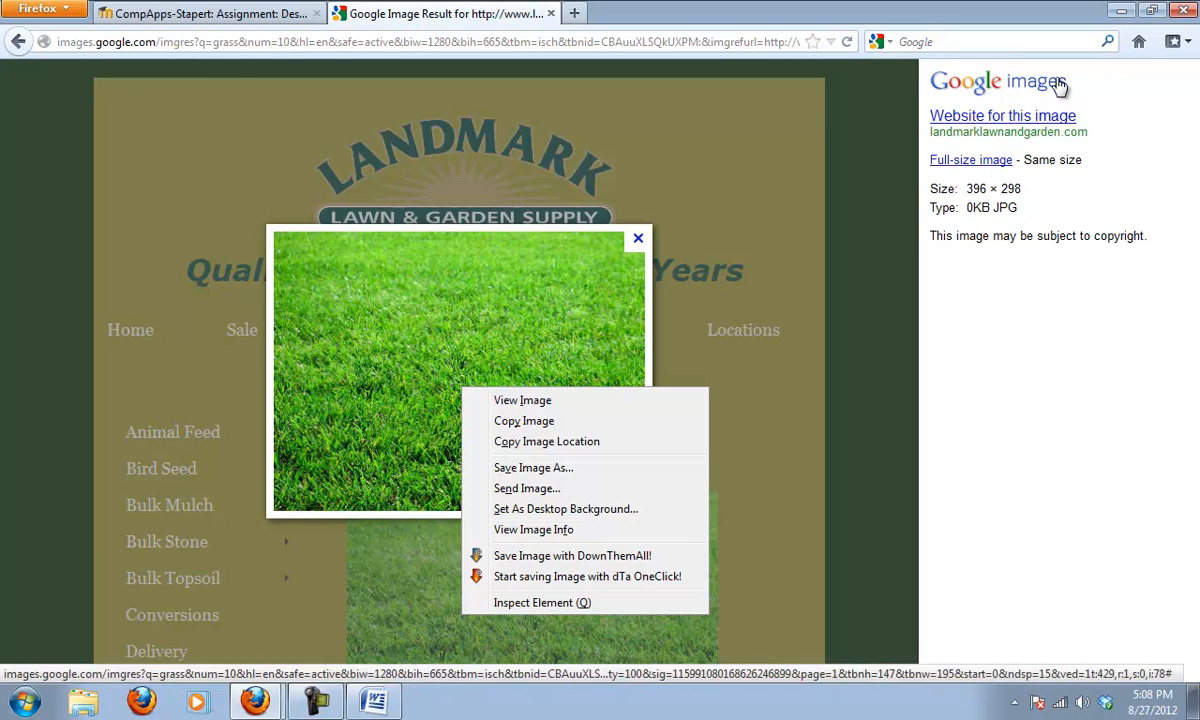
{"action": "left_click", "coordinate": [980, 166]}
{"action": "left_click", "coordinate": [980, 166]}
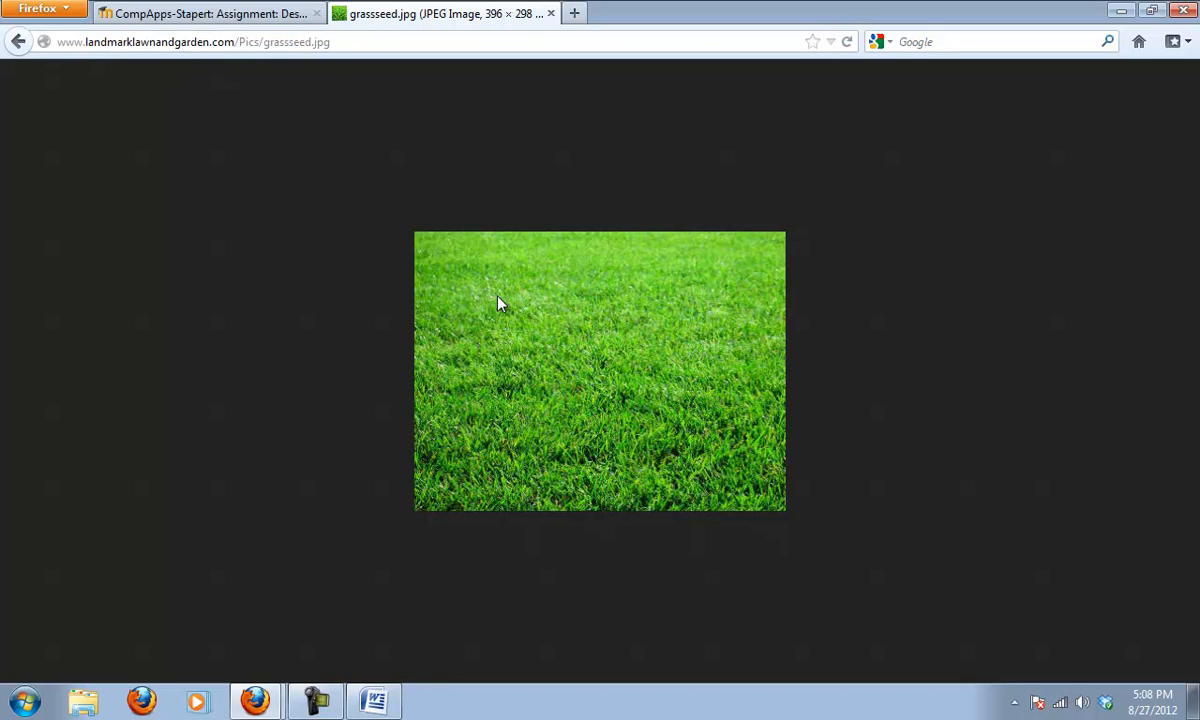
{"action": "right_click", "coordinate": [513, 338]}
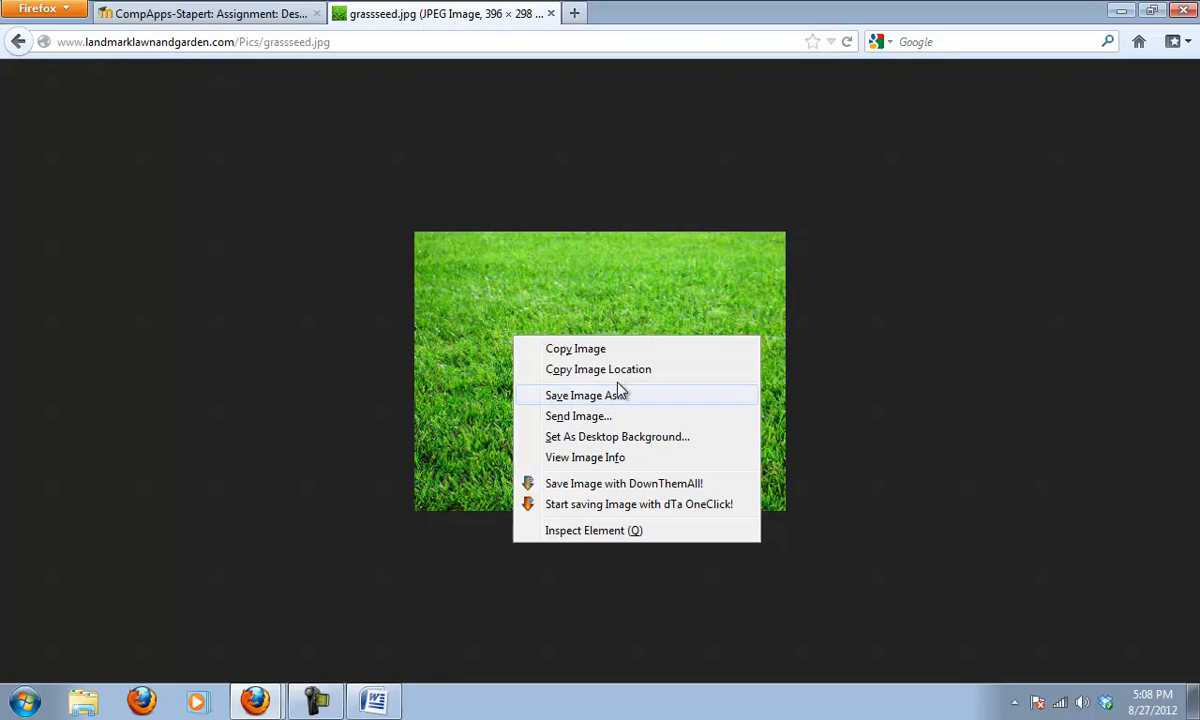
{"action": "left_click", "coordinate": [632, 349]}
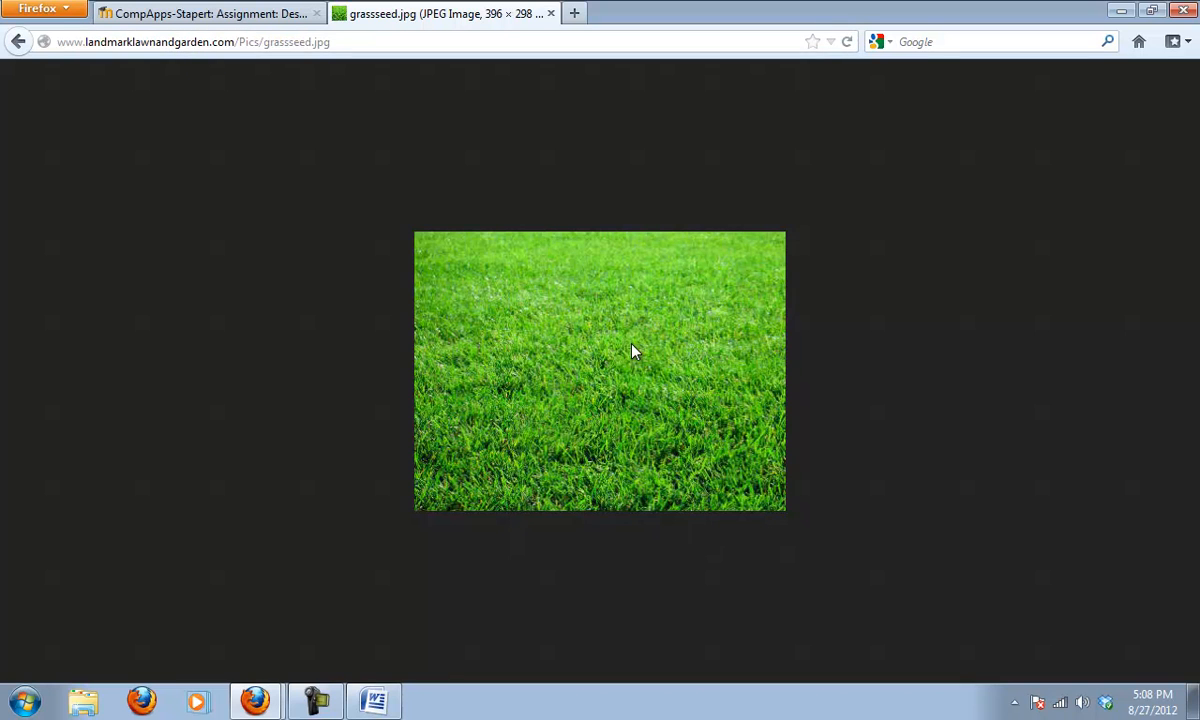
Return to the Word flyer, paste the grass image below the bulleted list and center it on the page
{"action": "key", "text": "alt+Tab"}
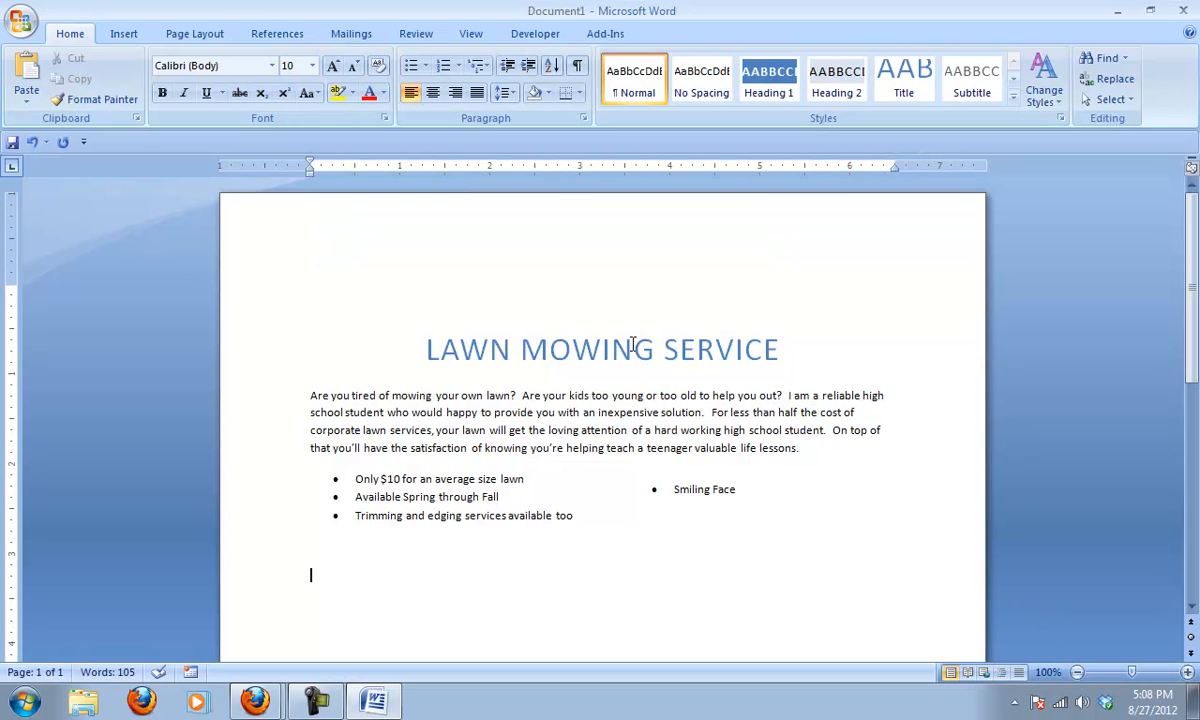
{"action": "left_click", "coordinate": [476, 546]}
{"action": "key", "text": "ctrl+v"}
{"action": "left_click", "coordinate": [573, 512]}
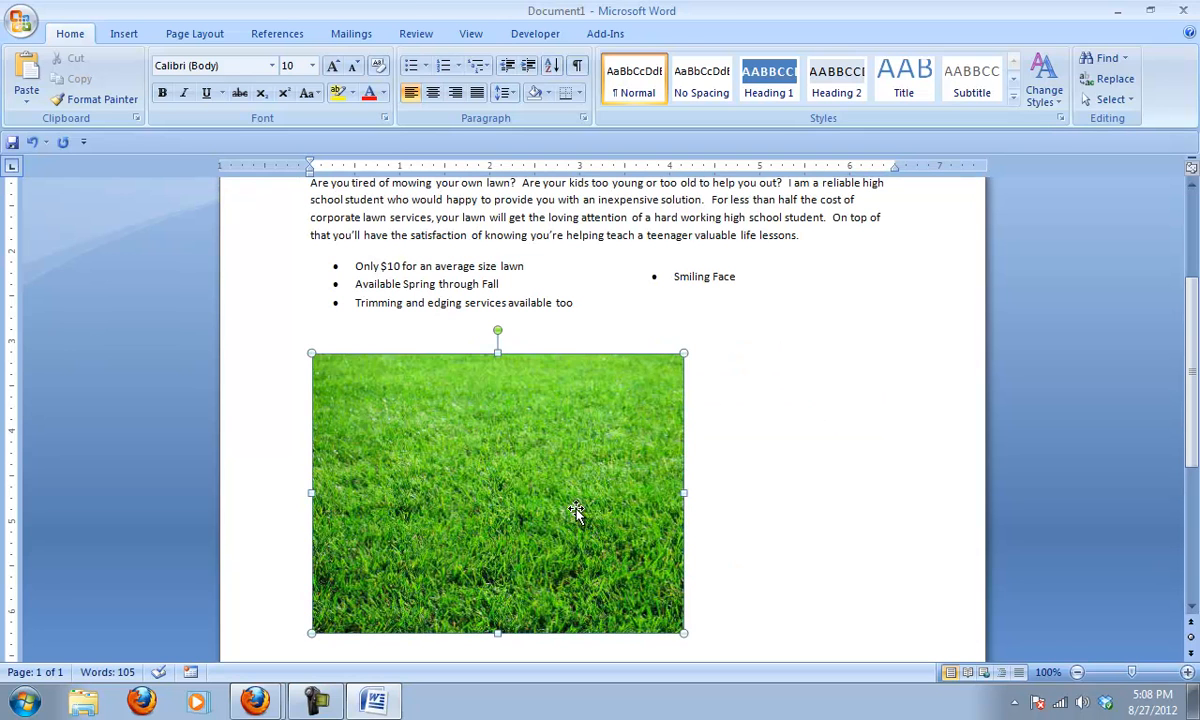
{"action": "left_click", "coordinate": [428, 100]}
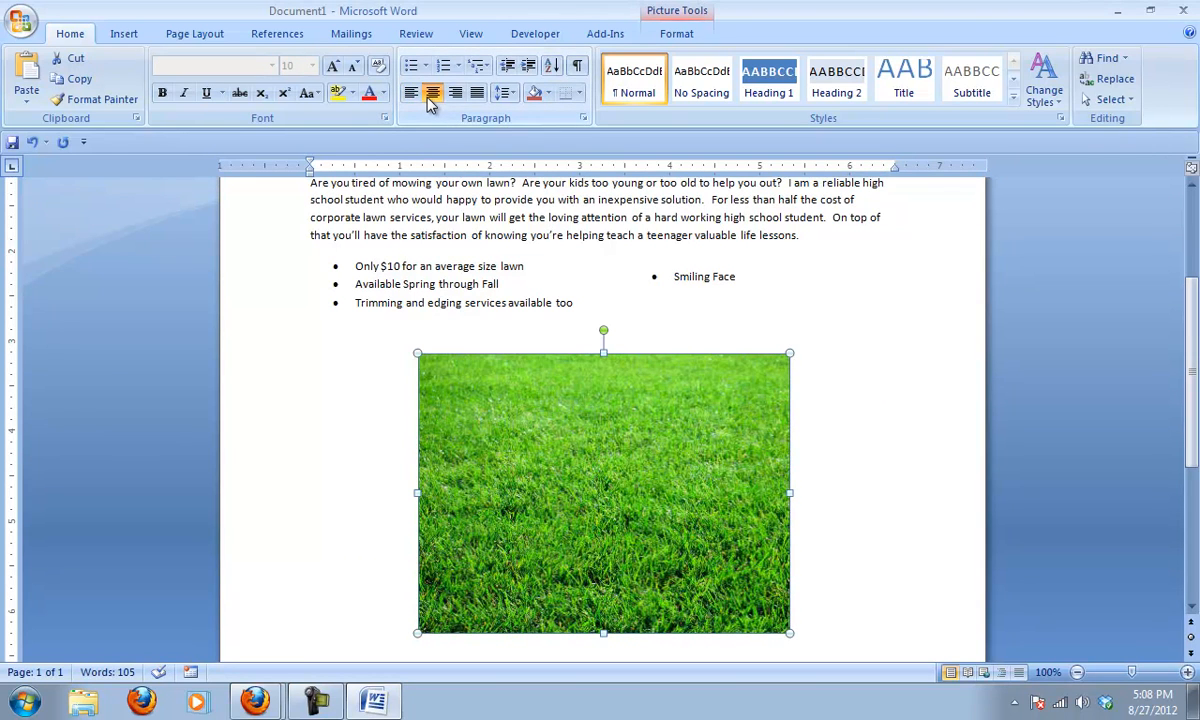
Apply the picture style with rounded corners and a reflection to the grass image
{"action": "left_click", "coordinate": [676, 35]}
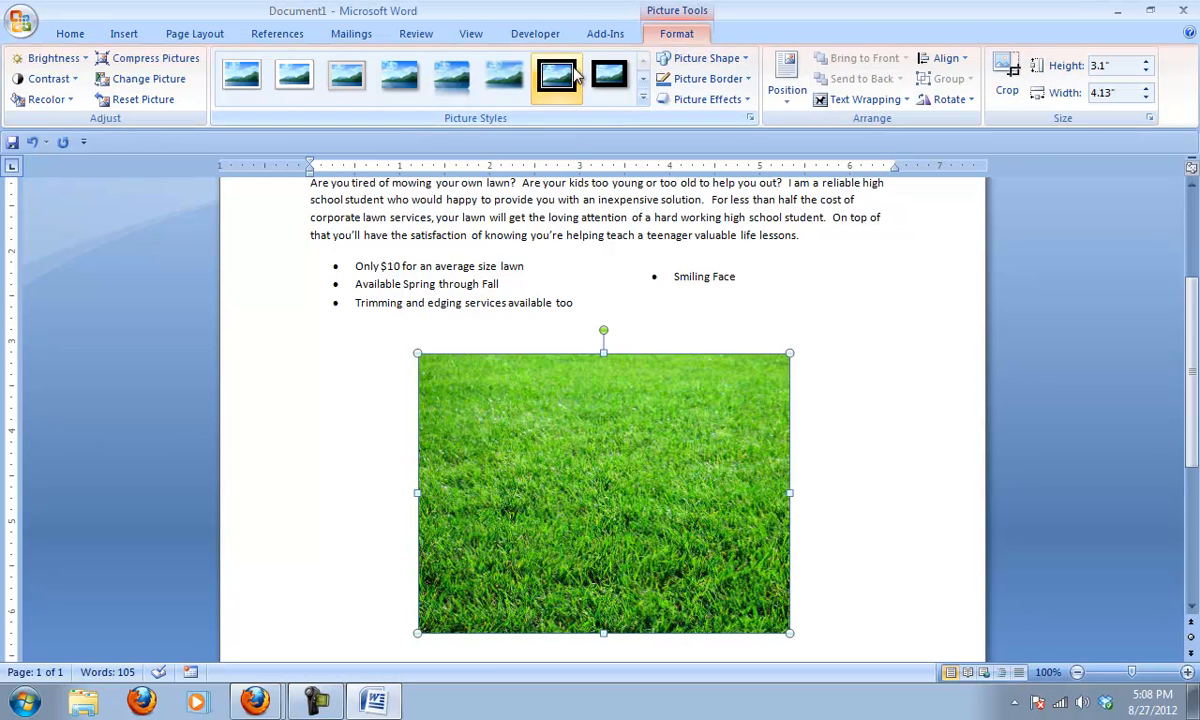
{"action": "left_click", "coordinate": [643, 98]}
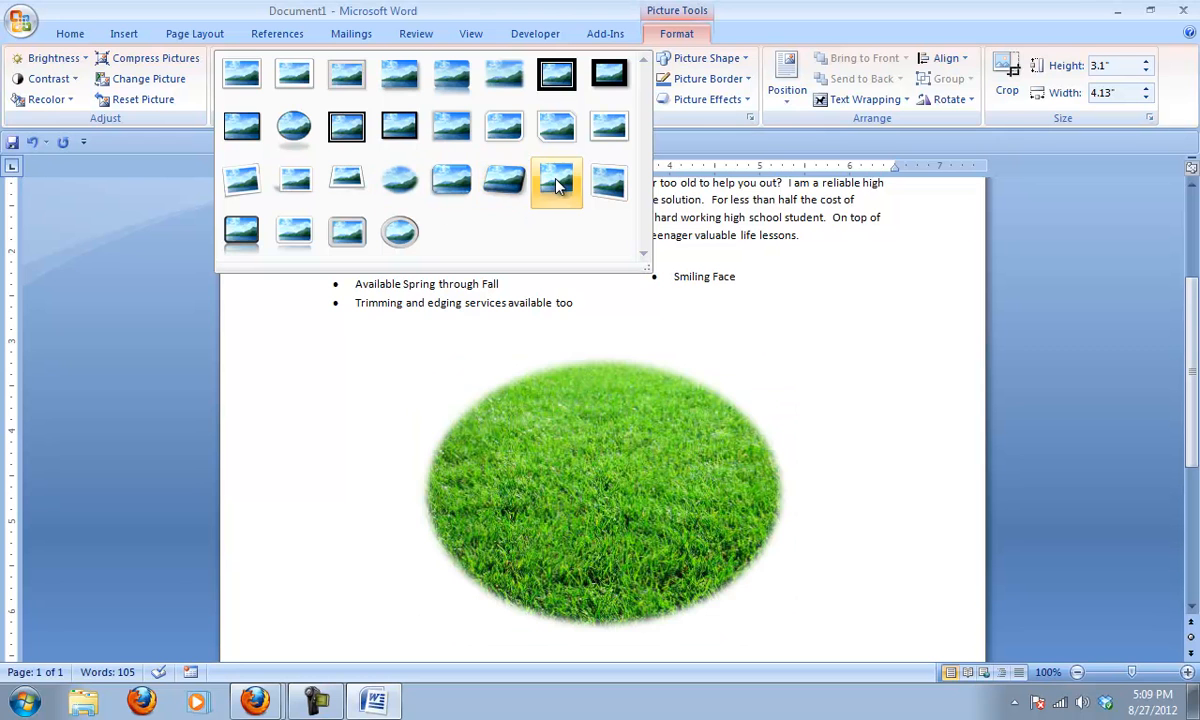
{"action": "left_click", "coordinate": [748, 80]}
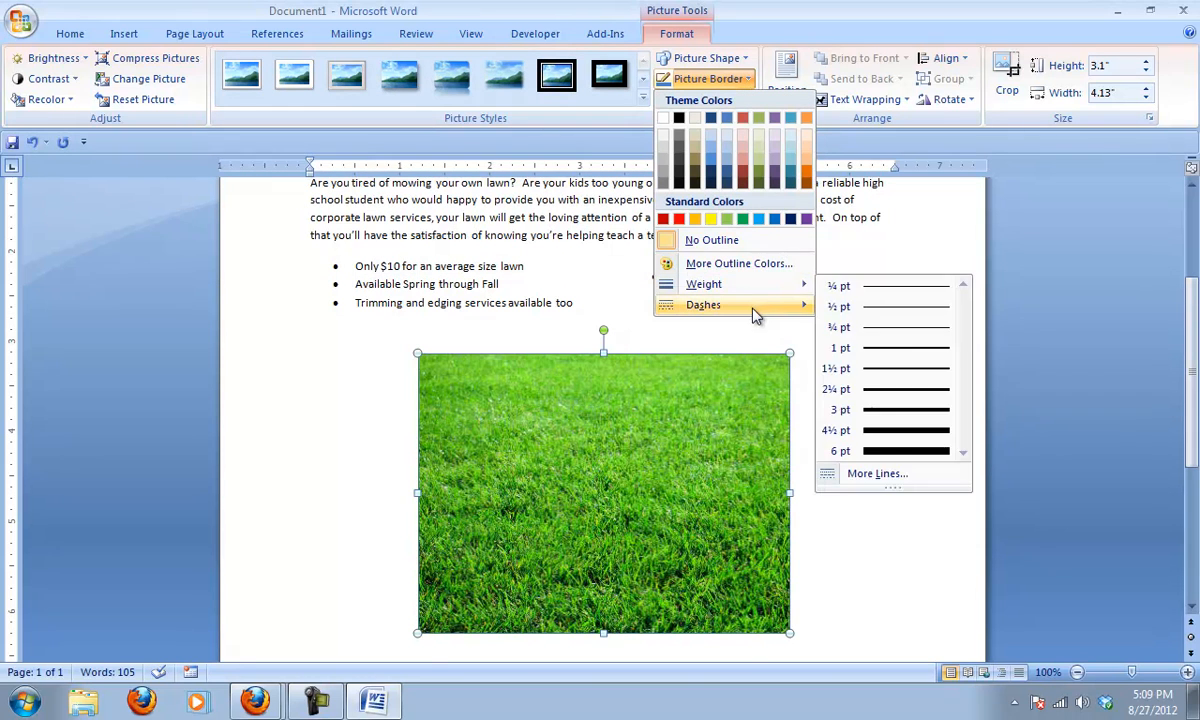
{"action": "left_click", "coordinate": [724, 59]}
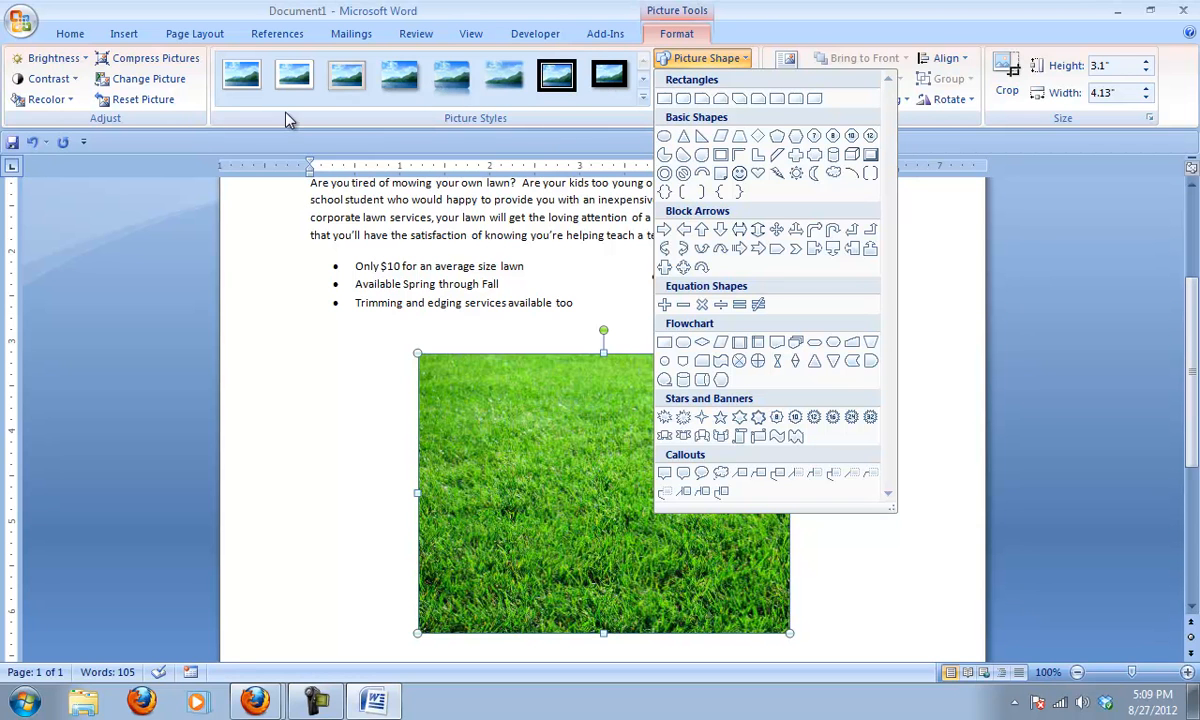
{"action": "left_click", "coordinate": [455, 82]}
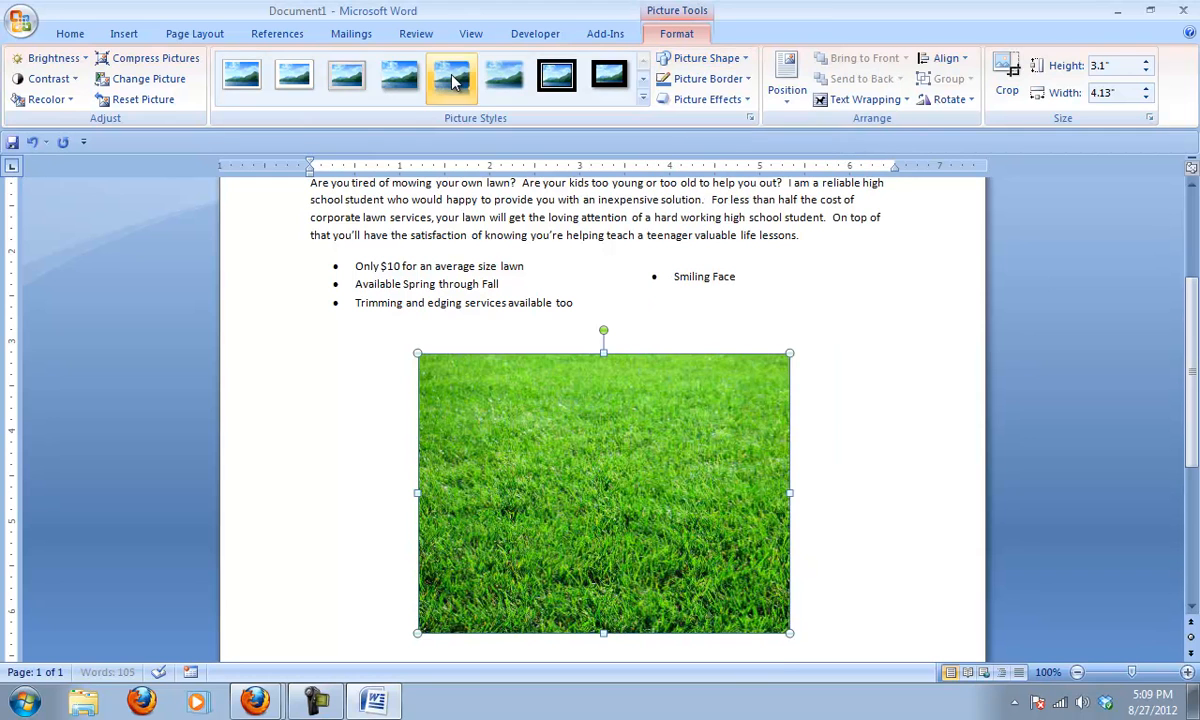
{"action": "left_click", "coordinate": [452, 78]}
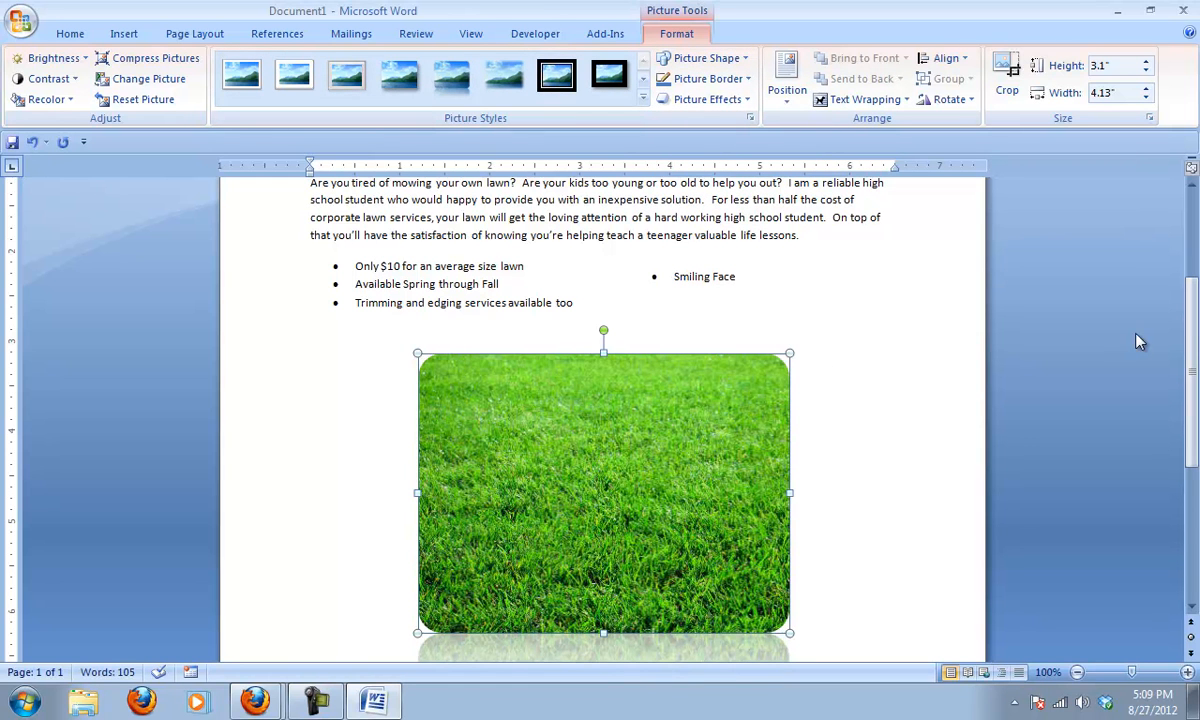
Copy the grassseed.jpg web address from Firefox and paste it on a new line below the grass image in the Word flyer
{"action": "left_click_drag", "start_coordinate": [1193, 330], "coordinate": [1196, 390]}
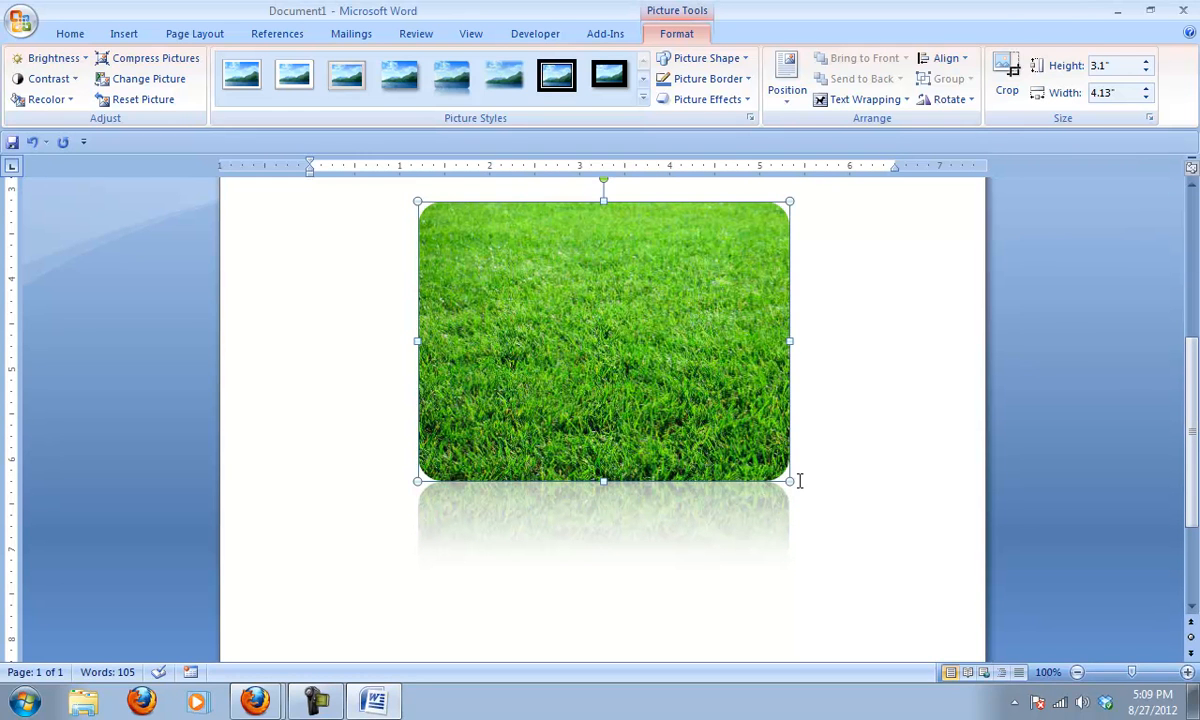
{"action": "left_click", "coordinate": [799, 481]}
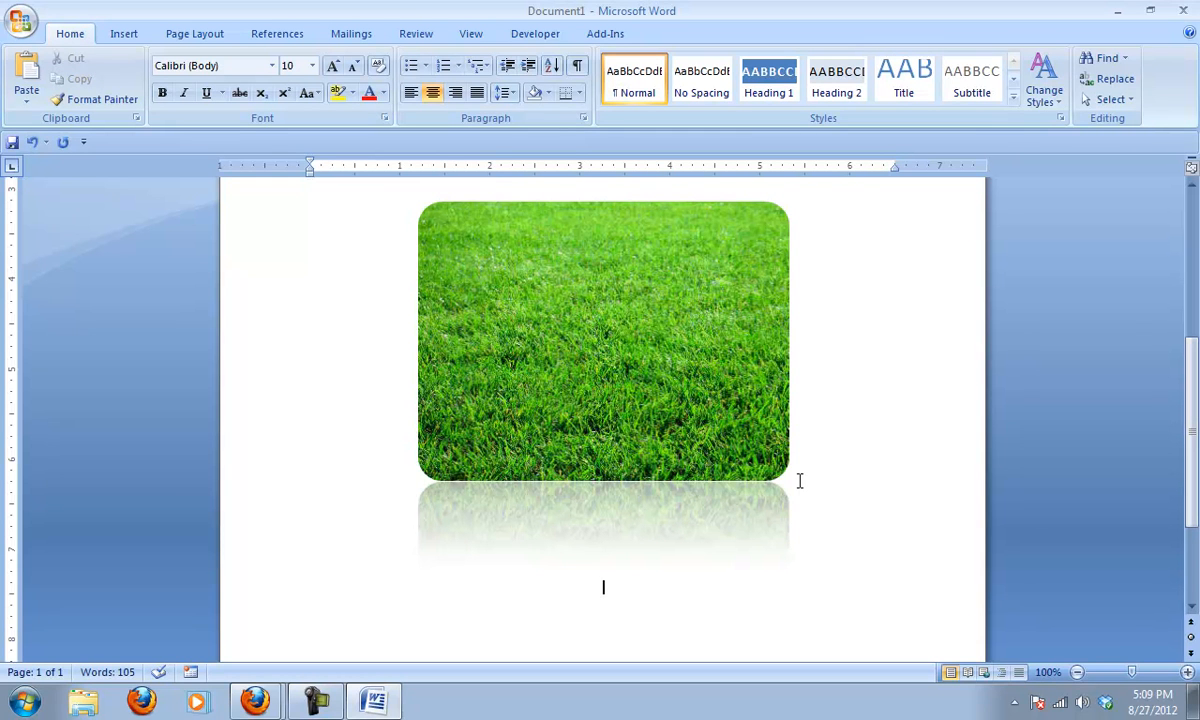
{"action": "key", "text": "alt+Tab"}
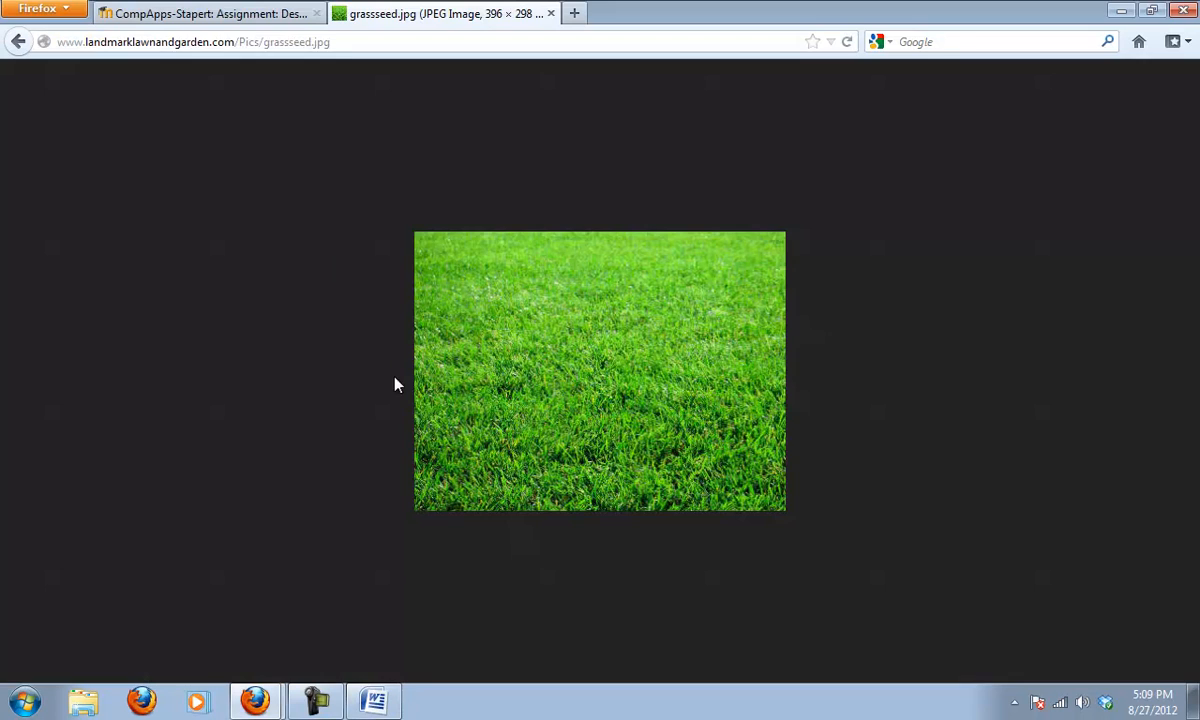
{"action": "left_click", "coordinate": [351, 42]}
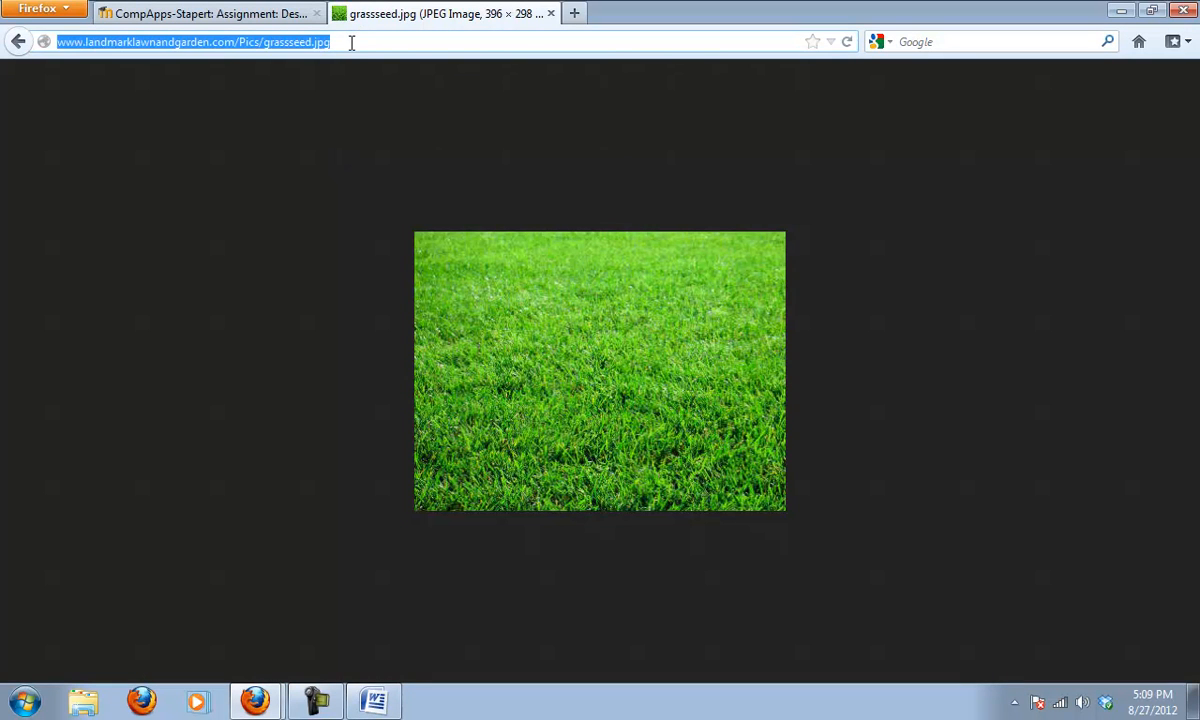
{"action": "key", "text": "ctrl+c"}
{"action": "key", "text": "alt+Tab"}
{"action": "key", "text": "ctrl+v"}
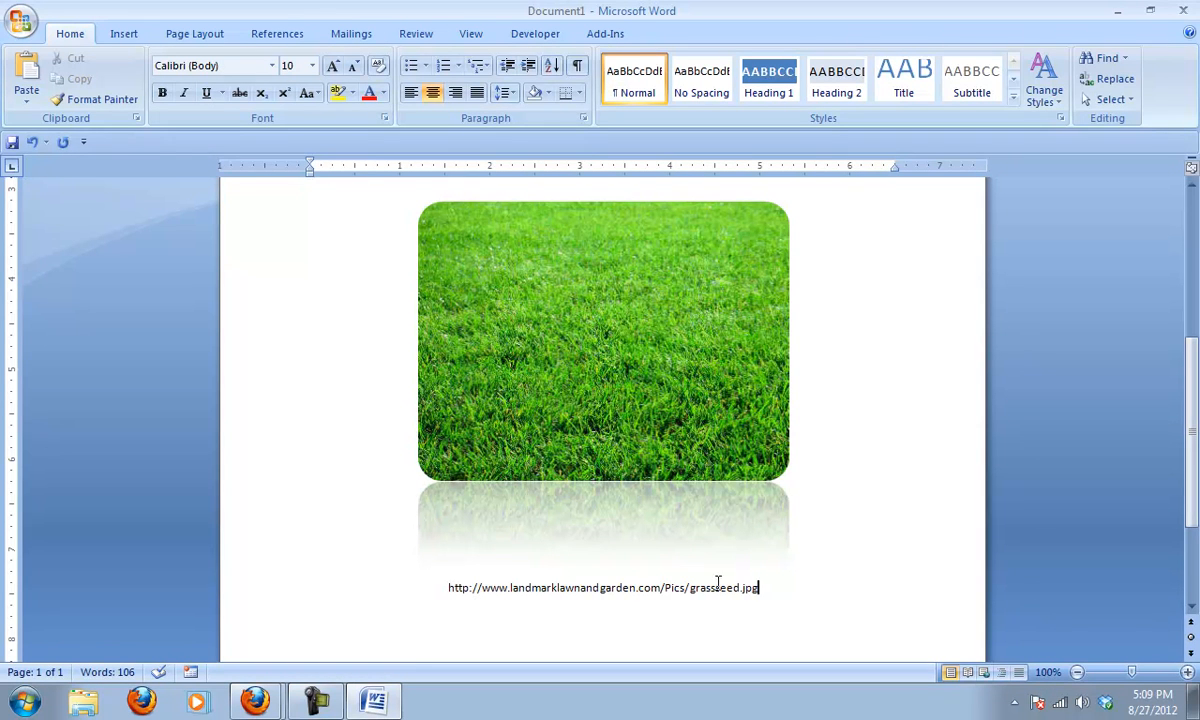
Right-align the image credit URL below the picture and set its font size to 6
{"action": "left_click_drag", "start_coordinate": [760, 591], "coordinate": [449, 593]}
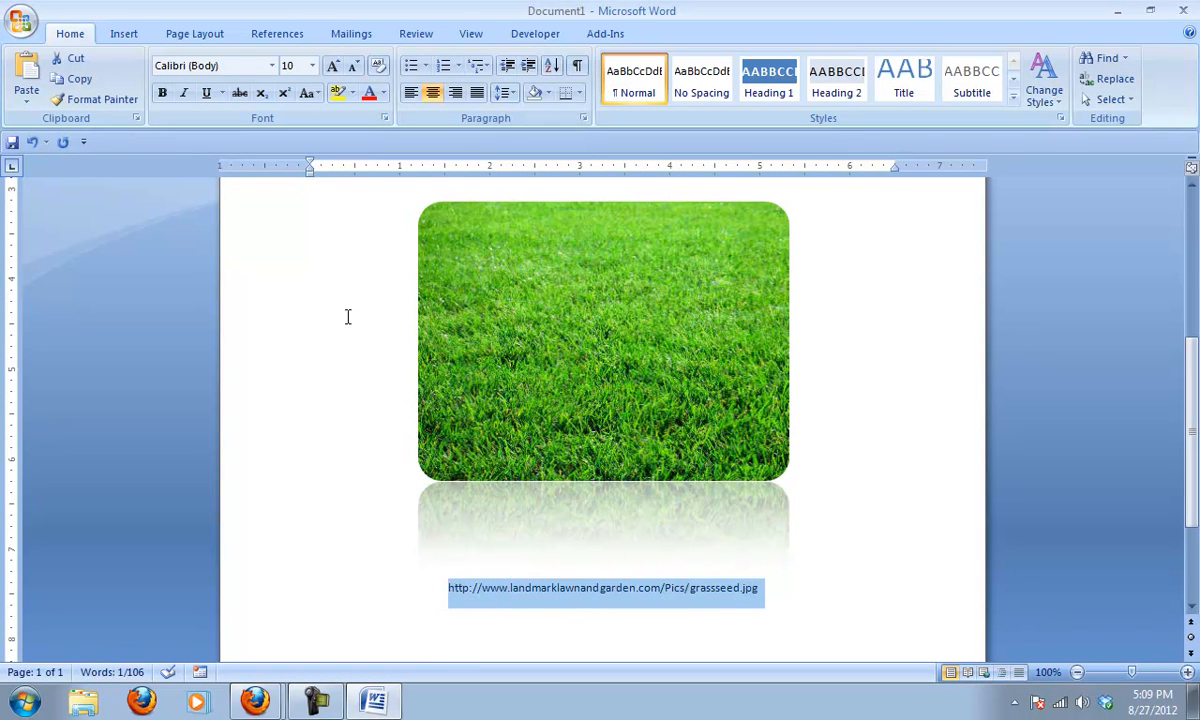
{"action": "left_click", "coordinate": [455, 92]}
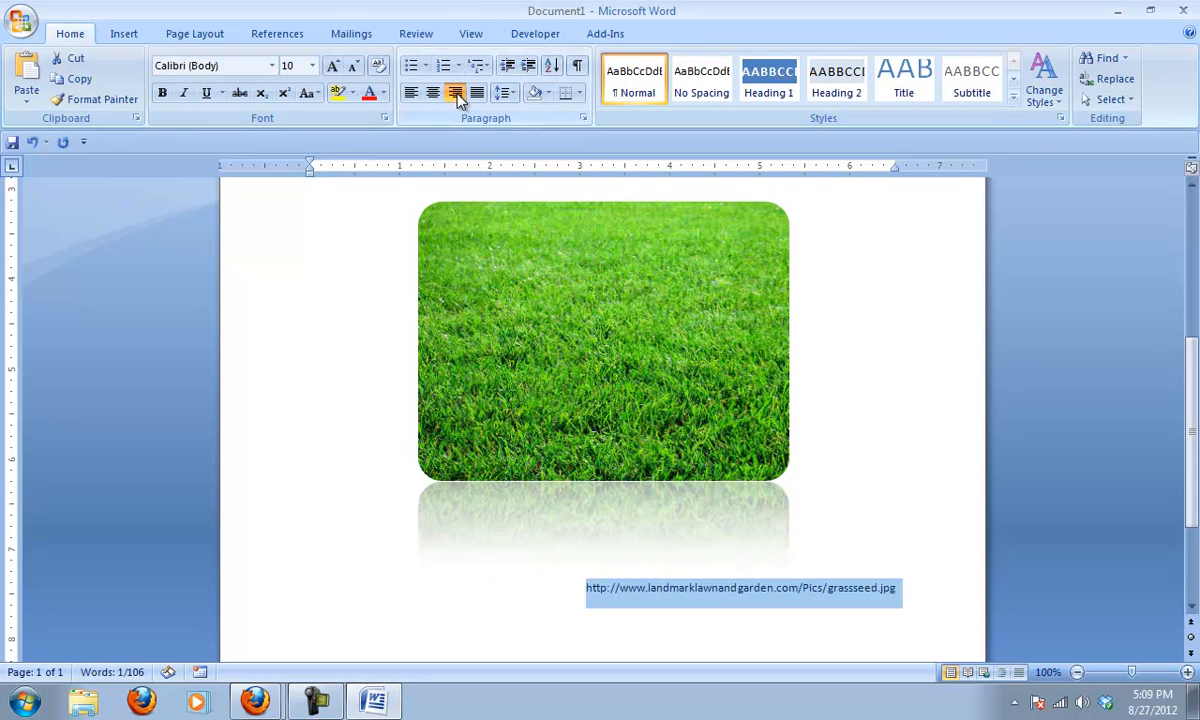
{"action": "left_click", "coordinate": [312, 66]}
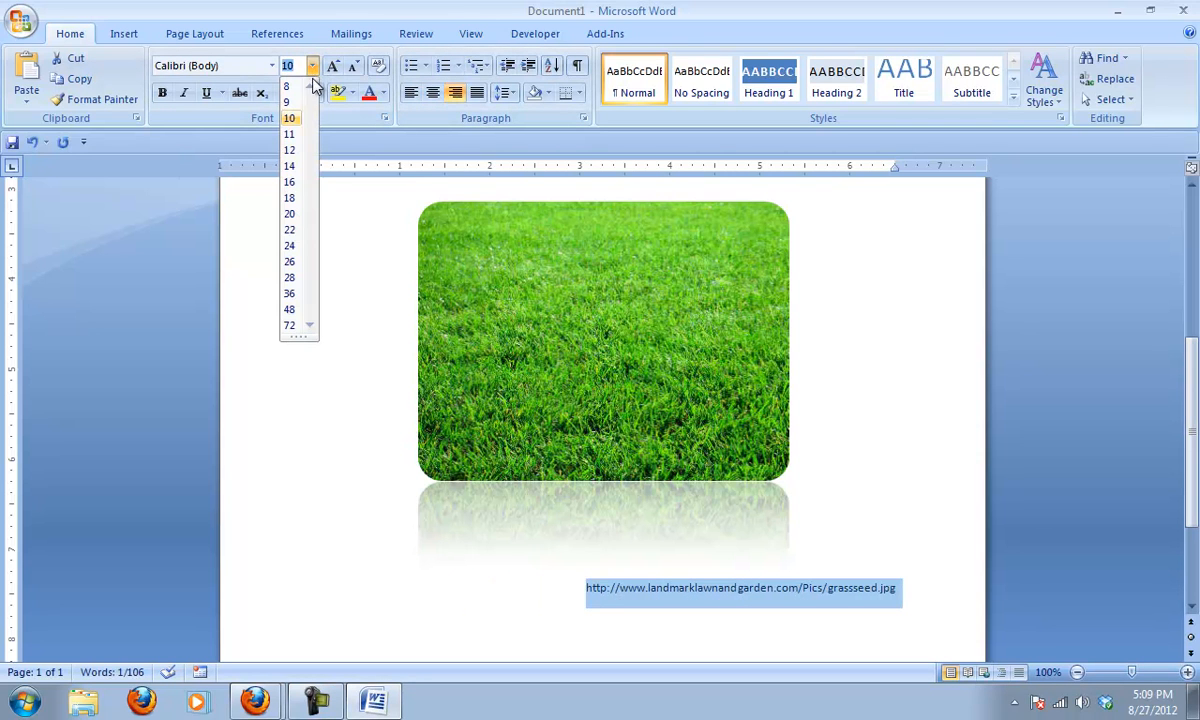
{"action": "left_click", "coordinate": [287, 86]}
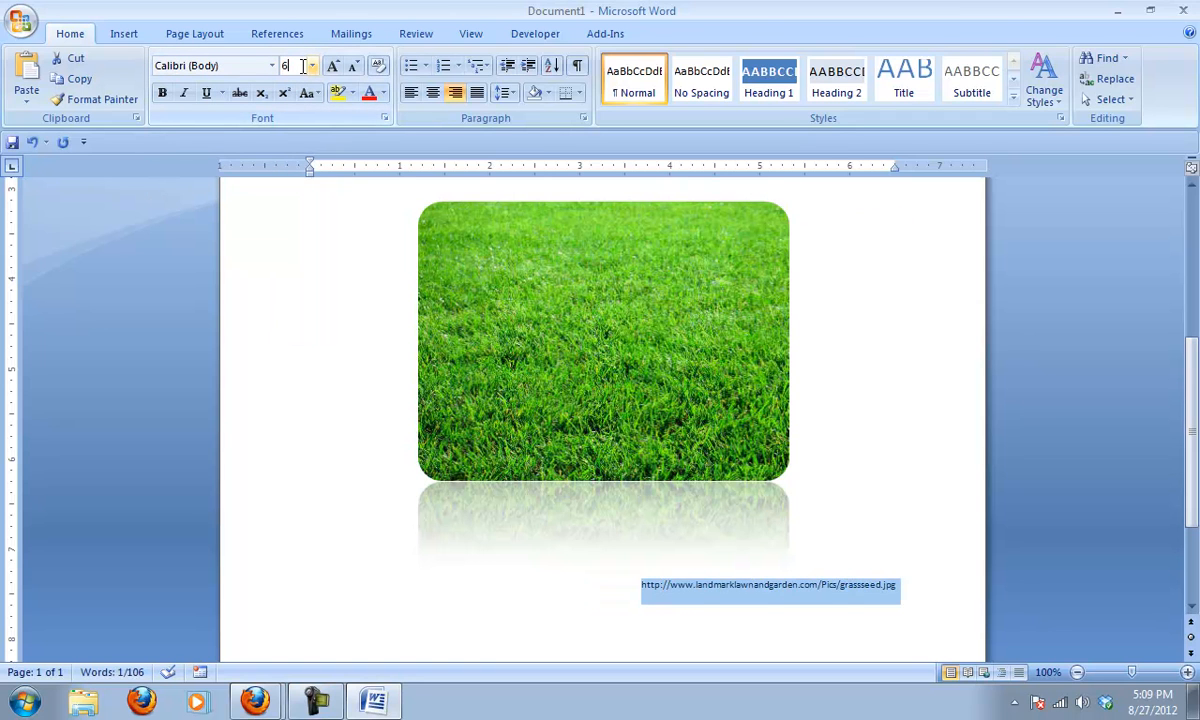
{"action": "left_click", "coordinate": [302, 66]}
{"action": "type", "text": "6"}
{"action": "key", "text": "Return"}
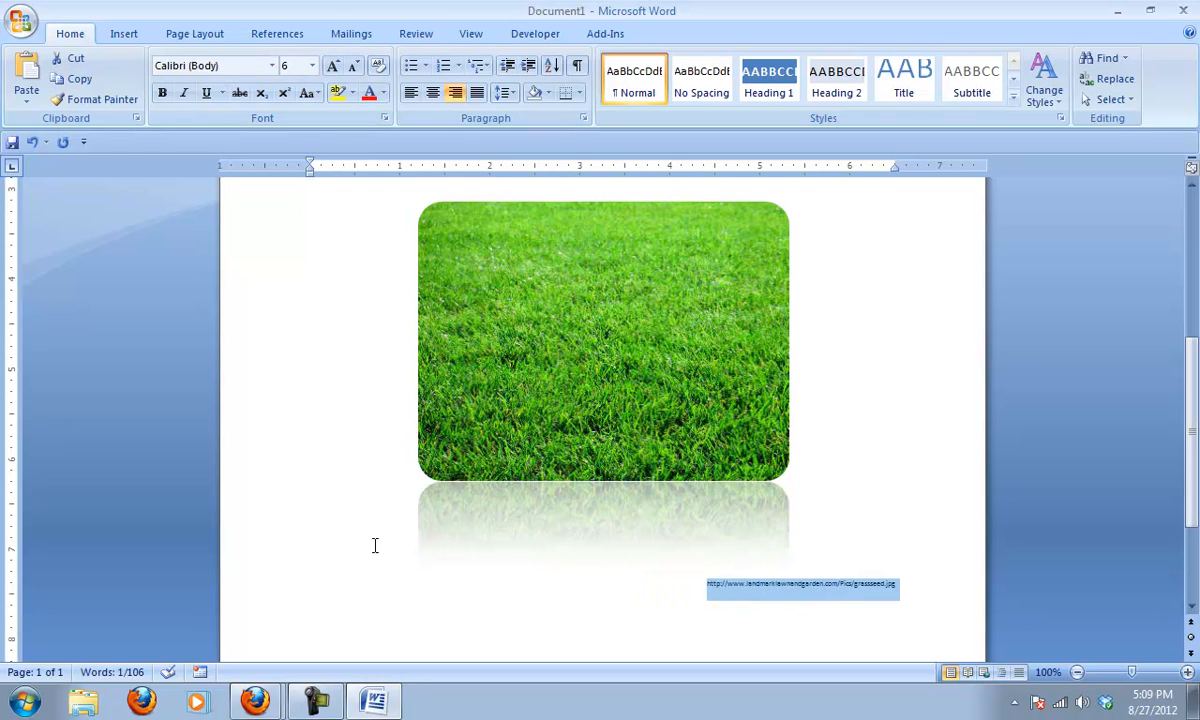
Add a new paragraph after the credit URL, undo the automatic hyperlink formatting, and apply the Normal style to the new line
{"action": "left_click", "coordinate": [907, 584]}
{"action": "key", "text": "Return"}
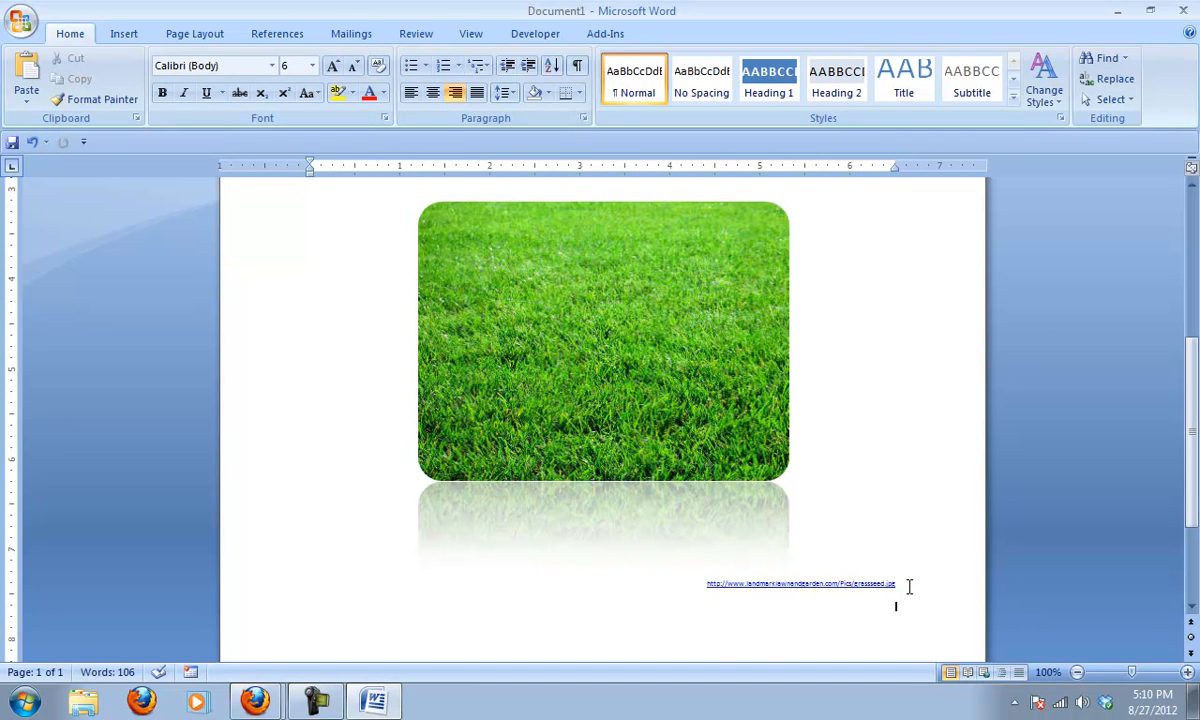
{"action": "key", "text": "ctrl+z"}
{"action": "left_click", "coordinate": [640, 92]}
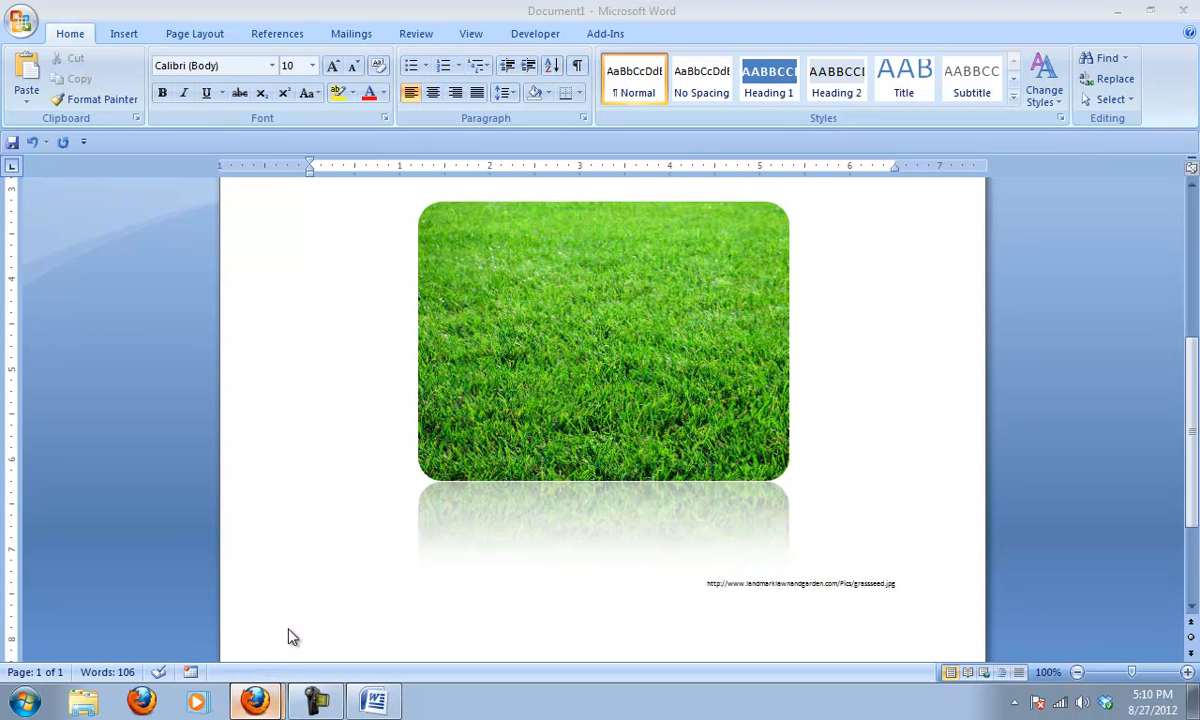
Switch to Firefox and check the flyer's required elements on the Moodle assignment page
{"action": "key", "text": "alt+Tab"}
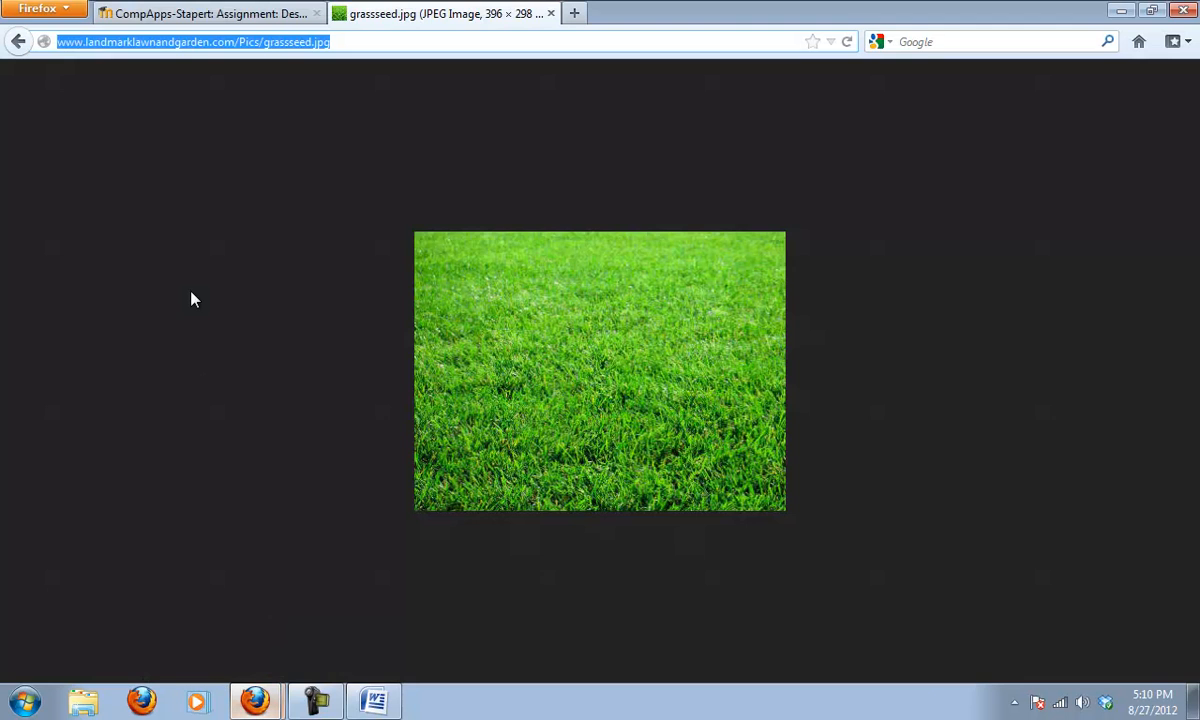
{"action": "left_click", "coordinate": [183, 10]}
{"action": "left_click_drag", "start_coordinate": [256, 351], "coordinate": [392, 375]}
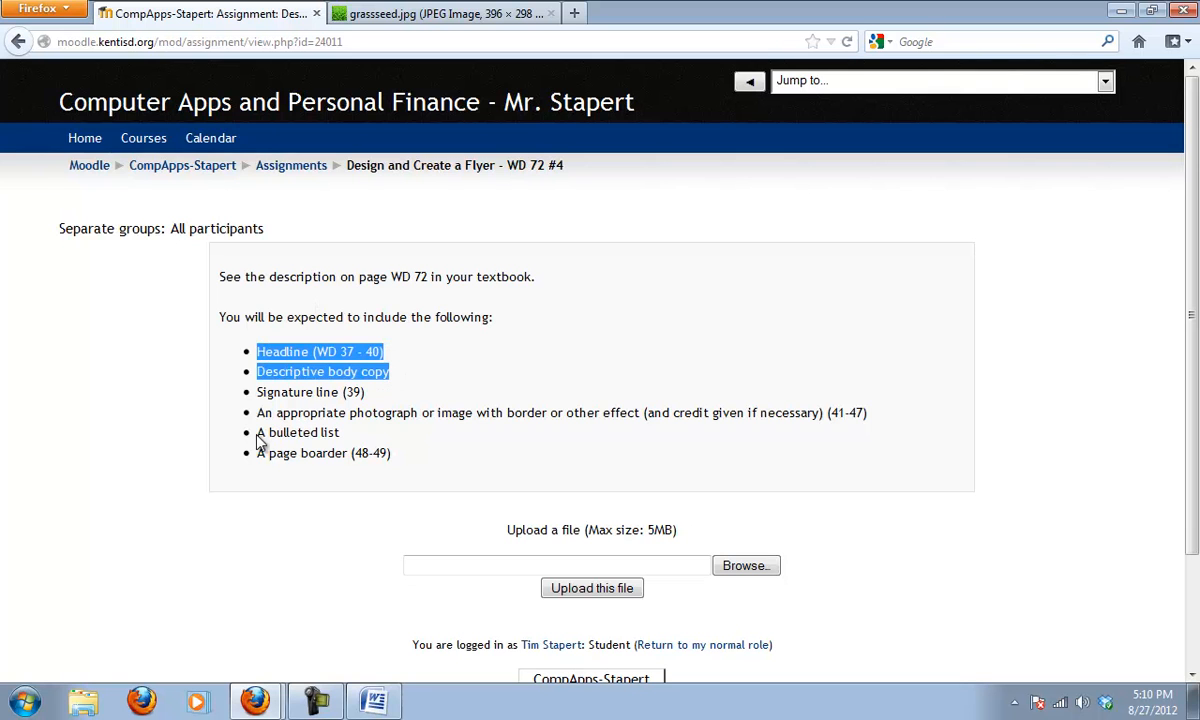
{"action": "left_click_drag", "start_coordinate": [257, 413], "coordinate": [343, 432]}
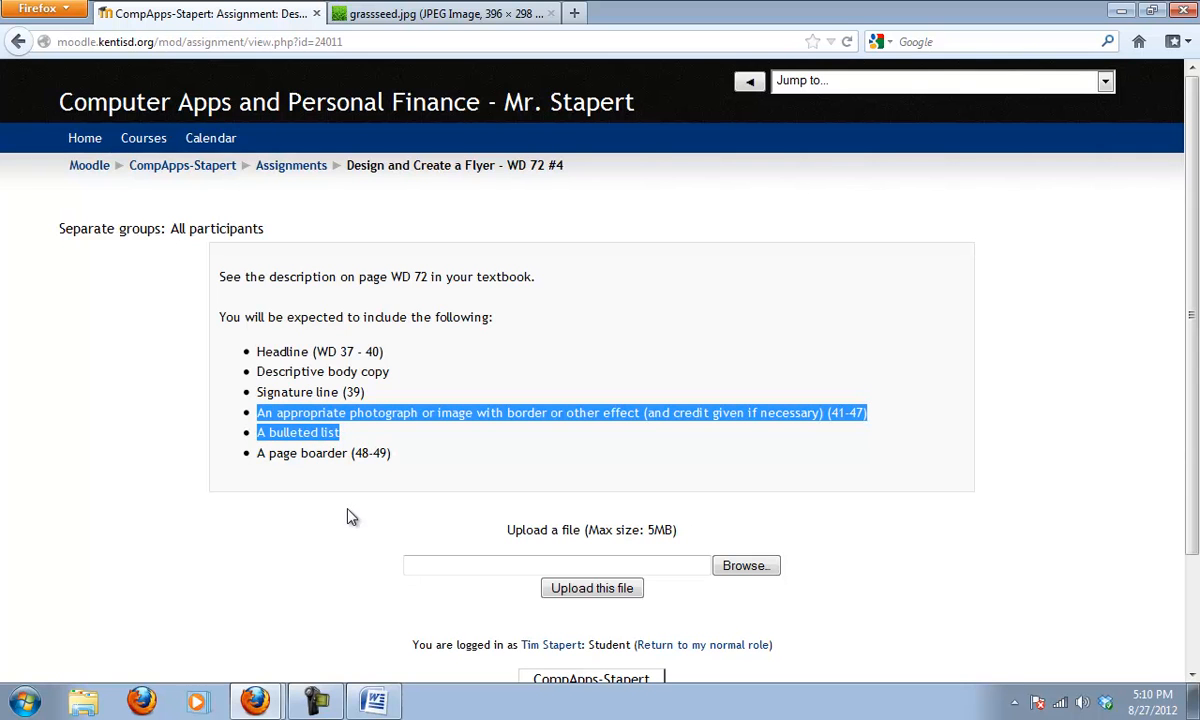
Return to Word, apply Heading 1 to the blank line below the credit URL, and enter a signature line inviting readers to call the service provider
{"action": "left_click", "coordinate": [375, 702]}
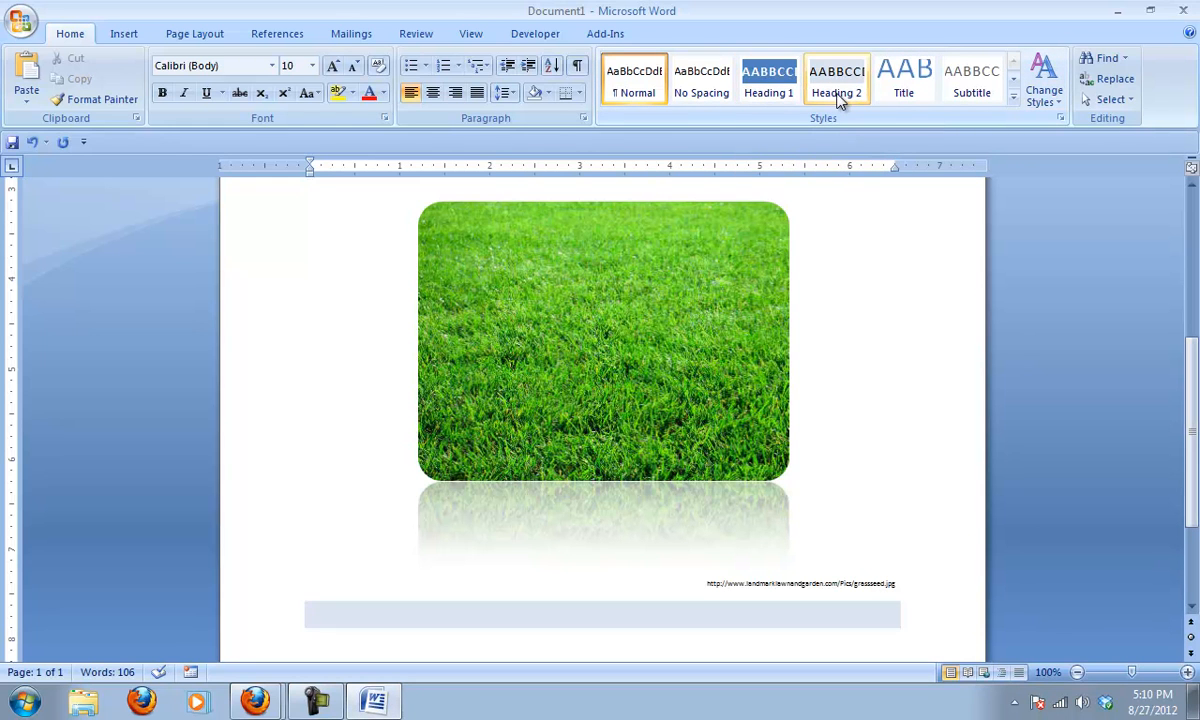
{"action": "scroll", "coordinate": [619, 596], "scroll_direction": "down", "scroll_amount": 1}
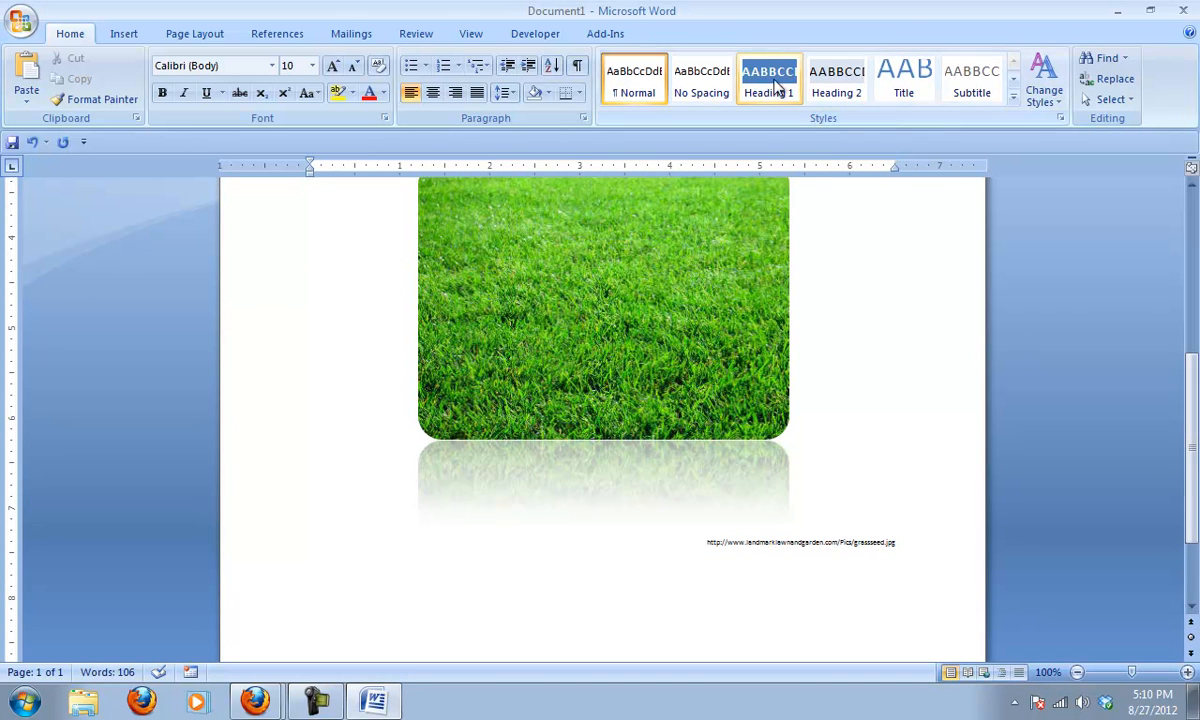
{"action": "left_click", "coordinate": [775, 86]}
{"action": "type", "text": "CALL TIM A"}
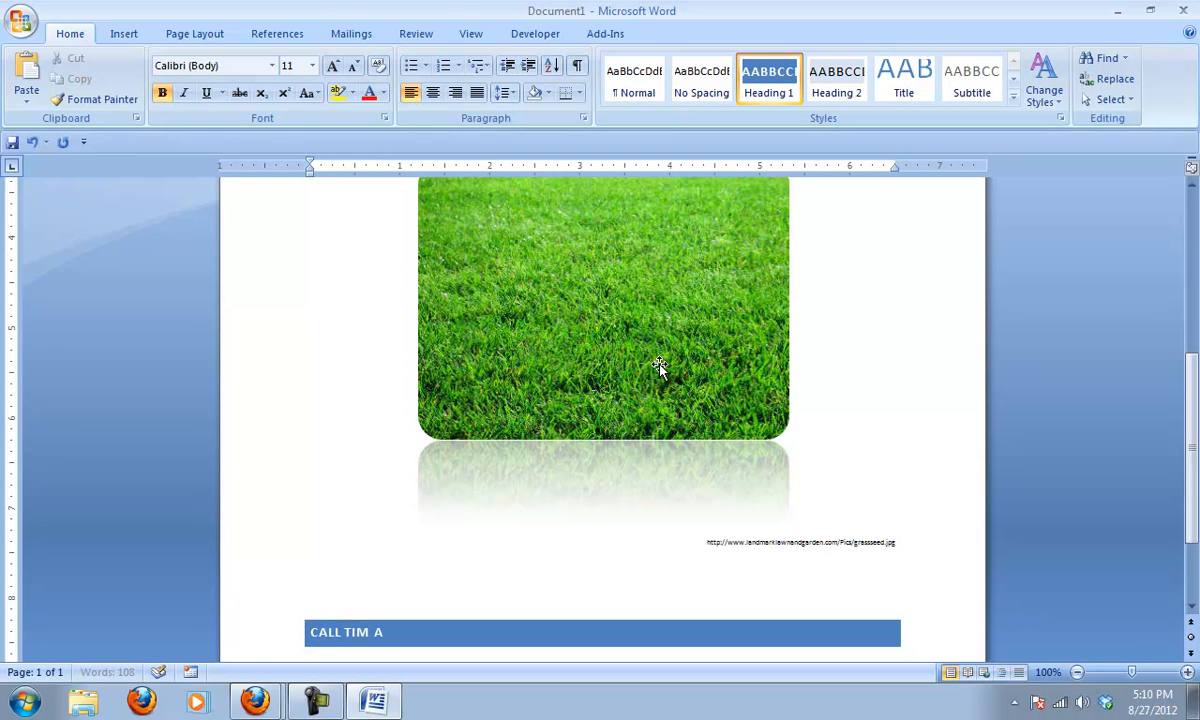